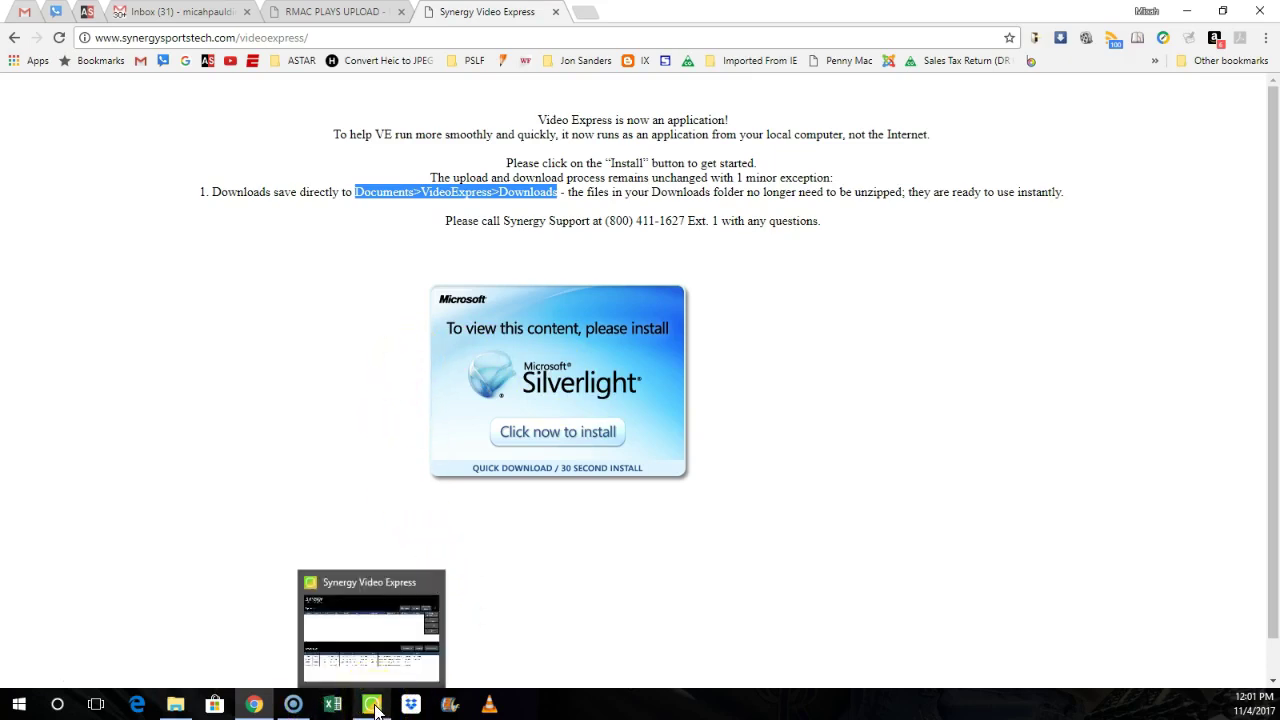
# Step: Log out of Synergy Video Express, then log back in with the account password
pyautogui.click(375, 708)
pyautogui.click(1069, 280)
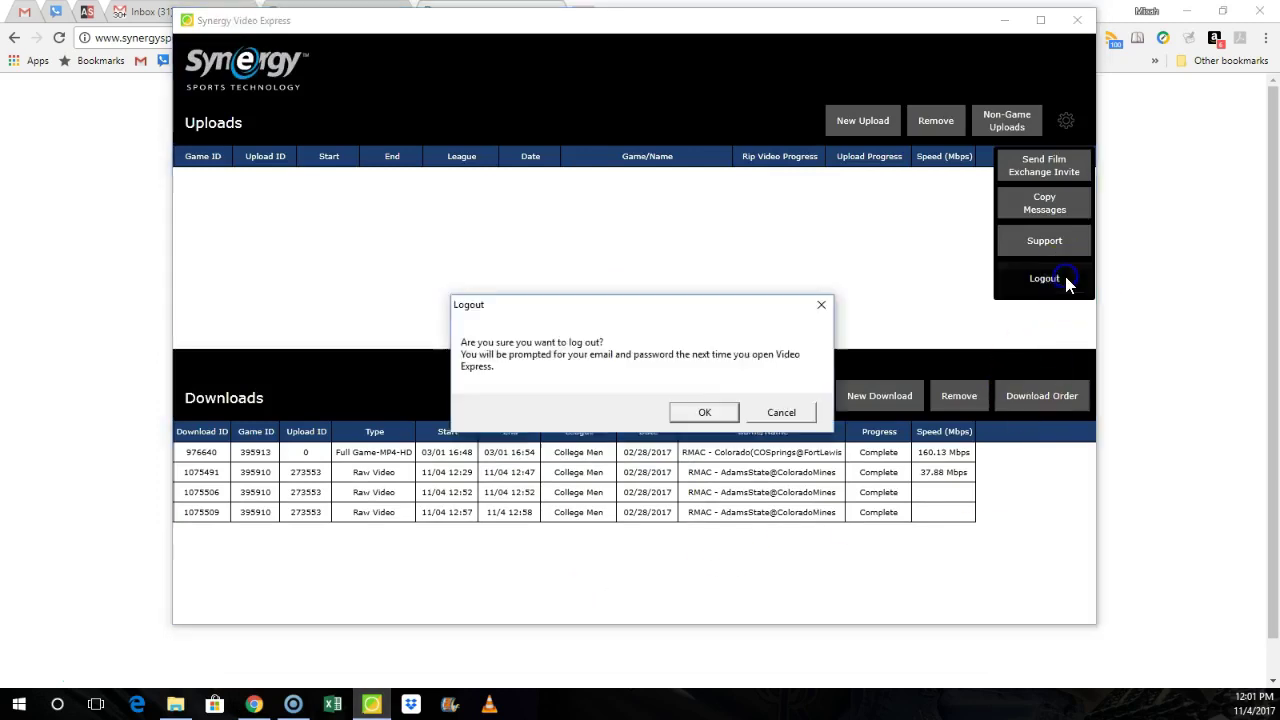
pyautogui.click(706, 420)
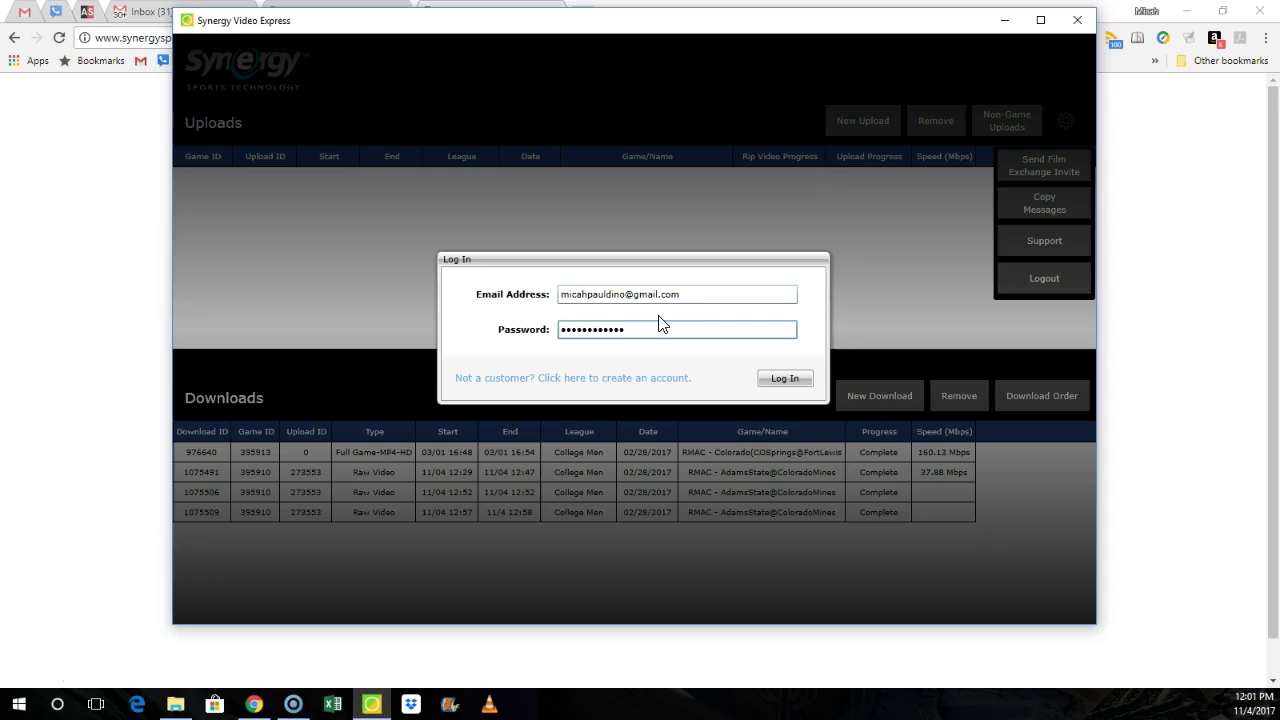
pyautogui.click(784, 378)
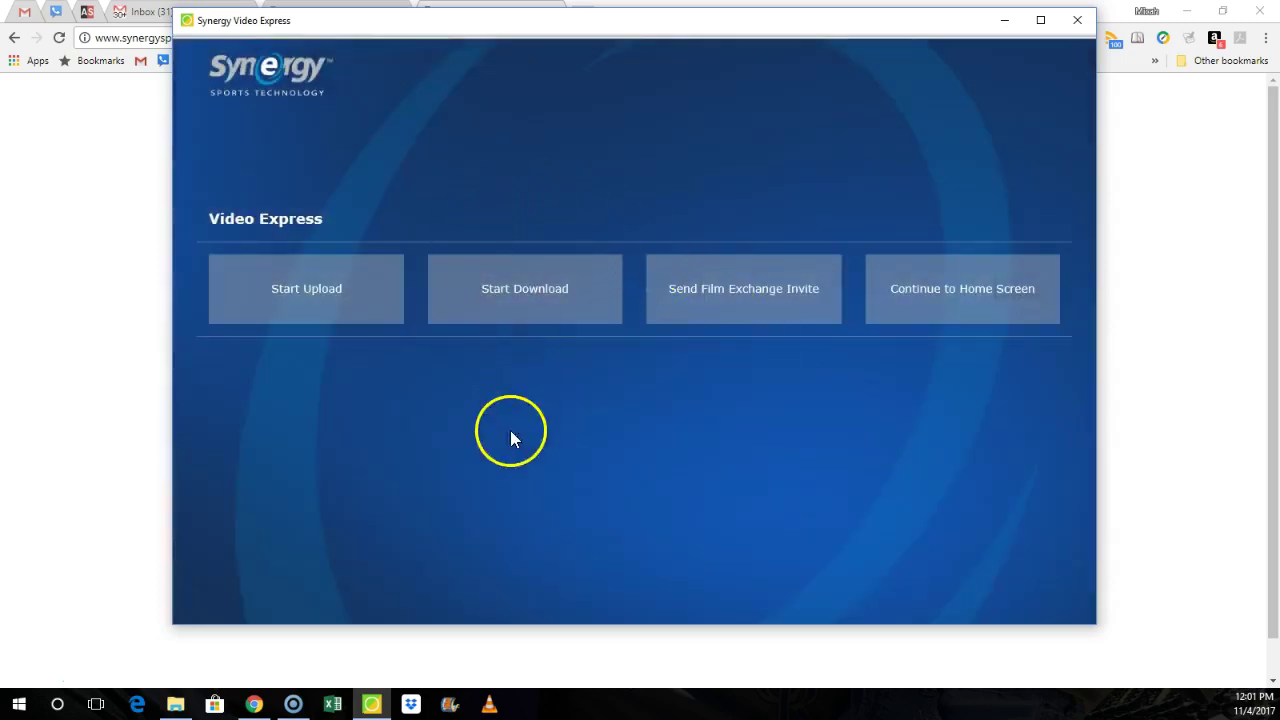
# Step: Start a game download and select Adams State Grizzlies' 2017/02/28 AdamsState@ColoradoMines game
pyautogui.click(513, 286)
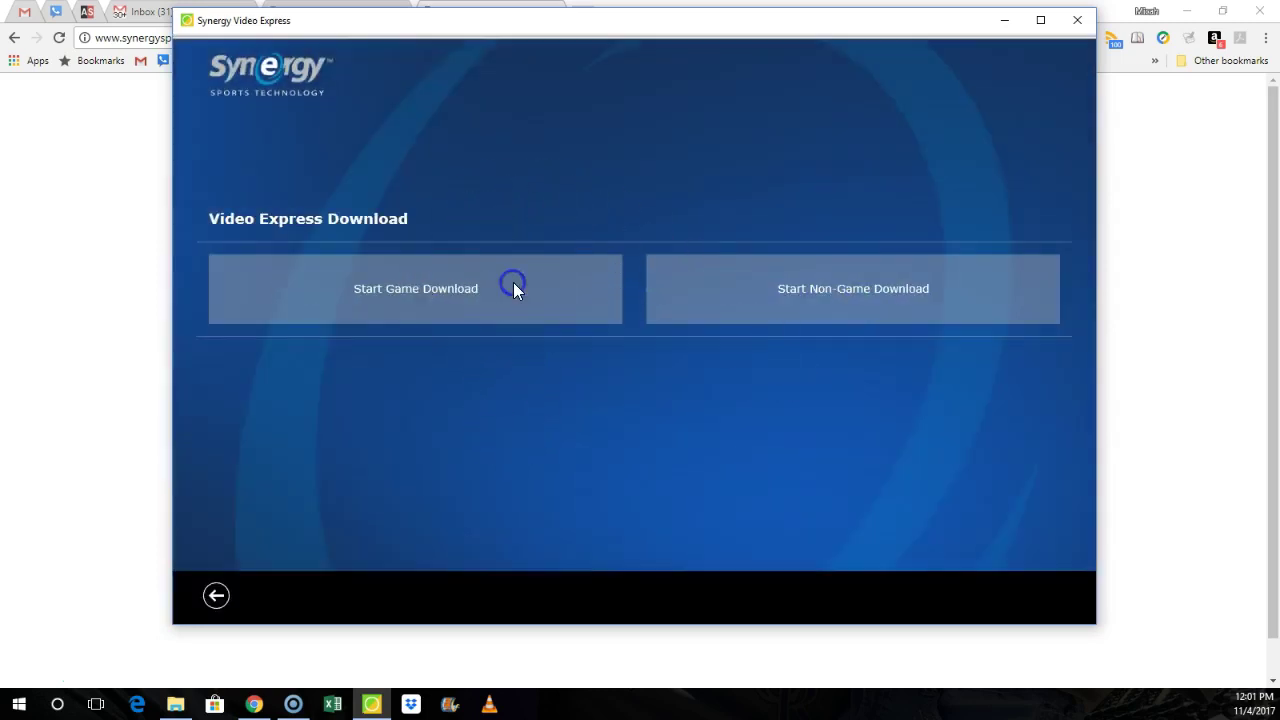
pyautogui.click(431, 298)
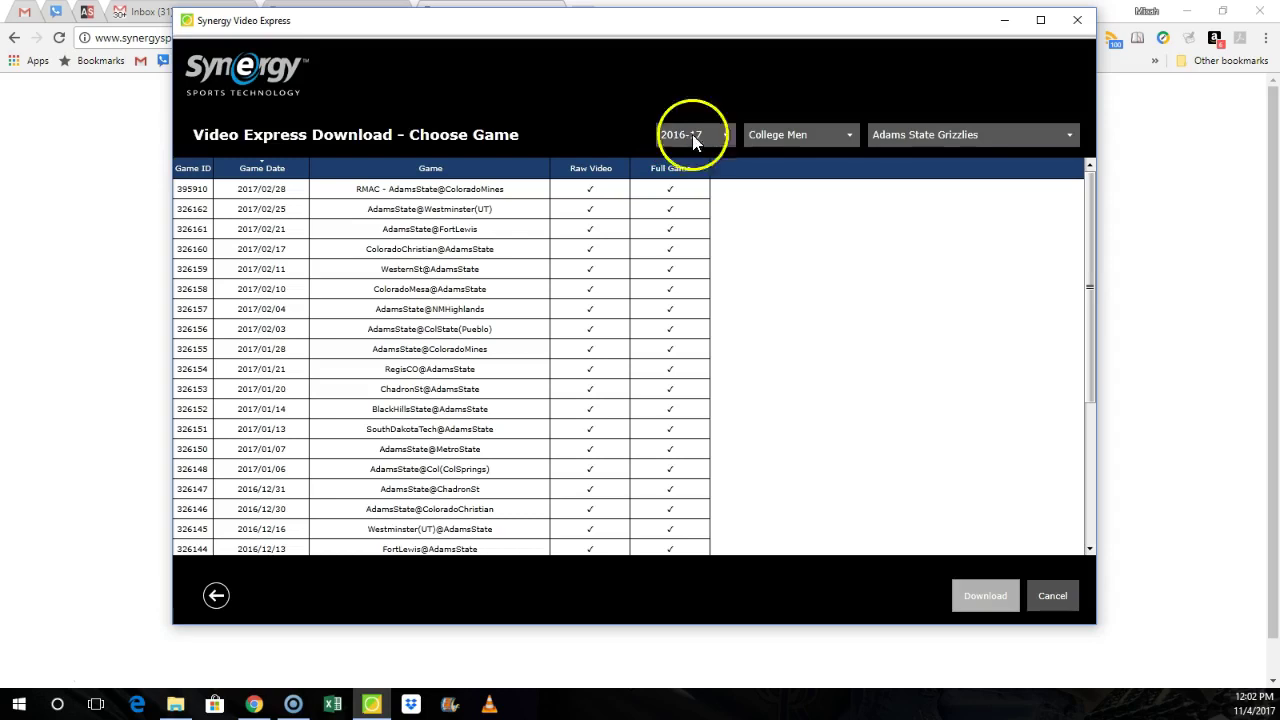
pyautogui.click(938, 140)
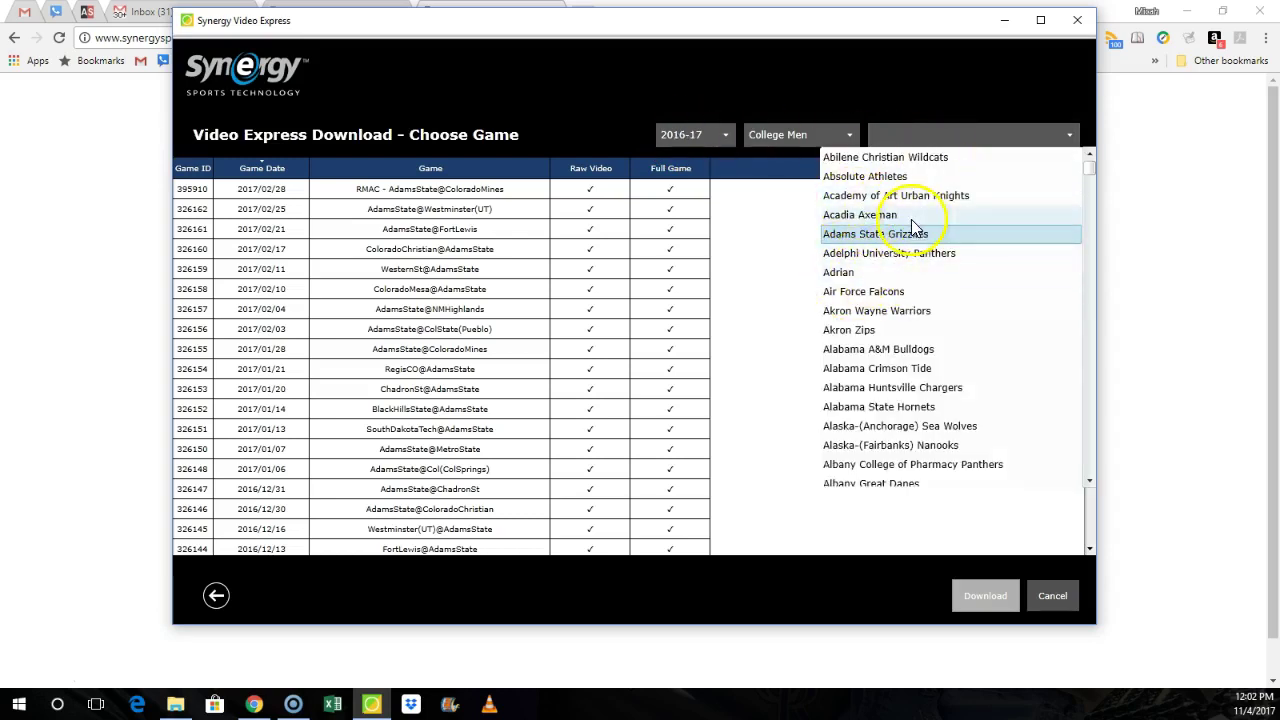
pyautogui.click(796, 233)
pyautogui.click(565, 189)
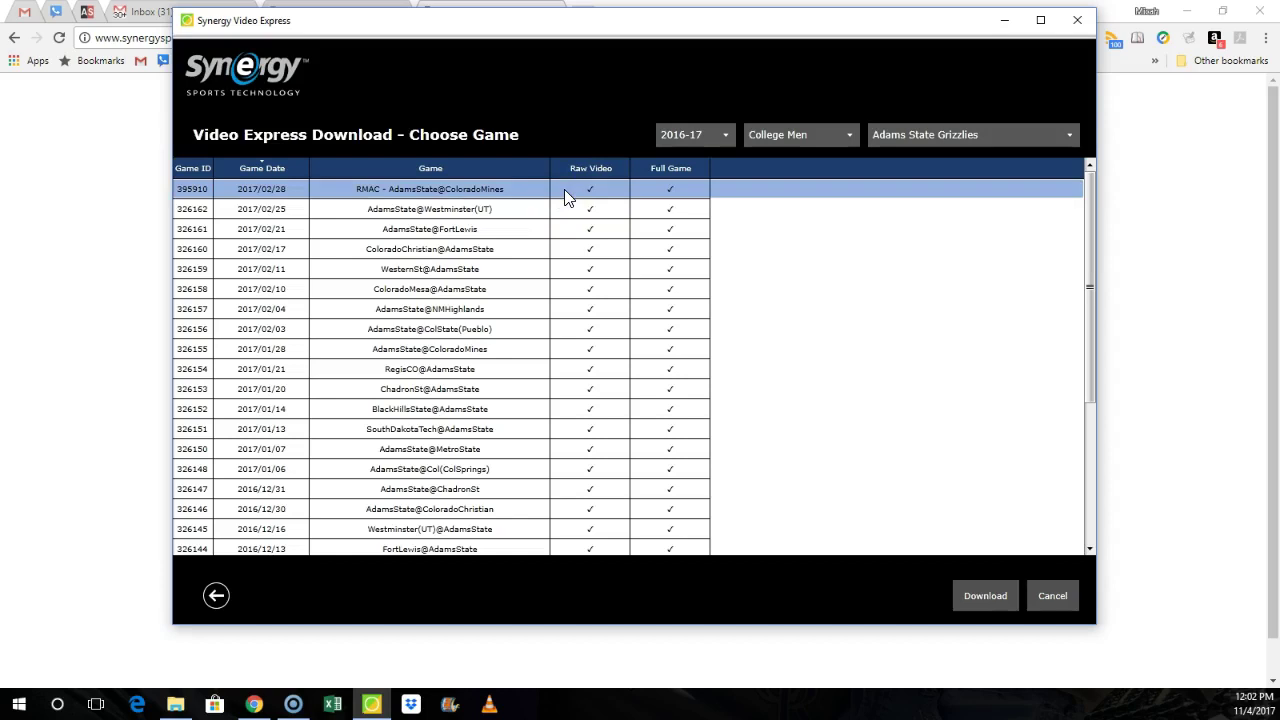
# Step: Download the raw video file of the AdamsState@ColoradoMines game
pyautogui.click(969, 595)
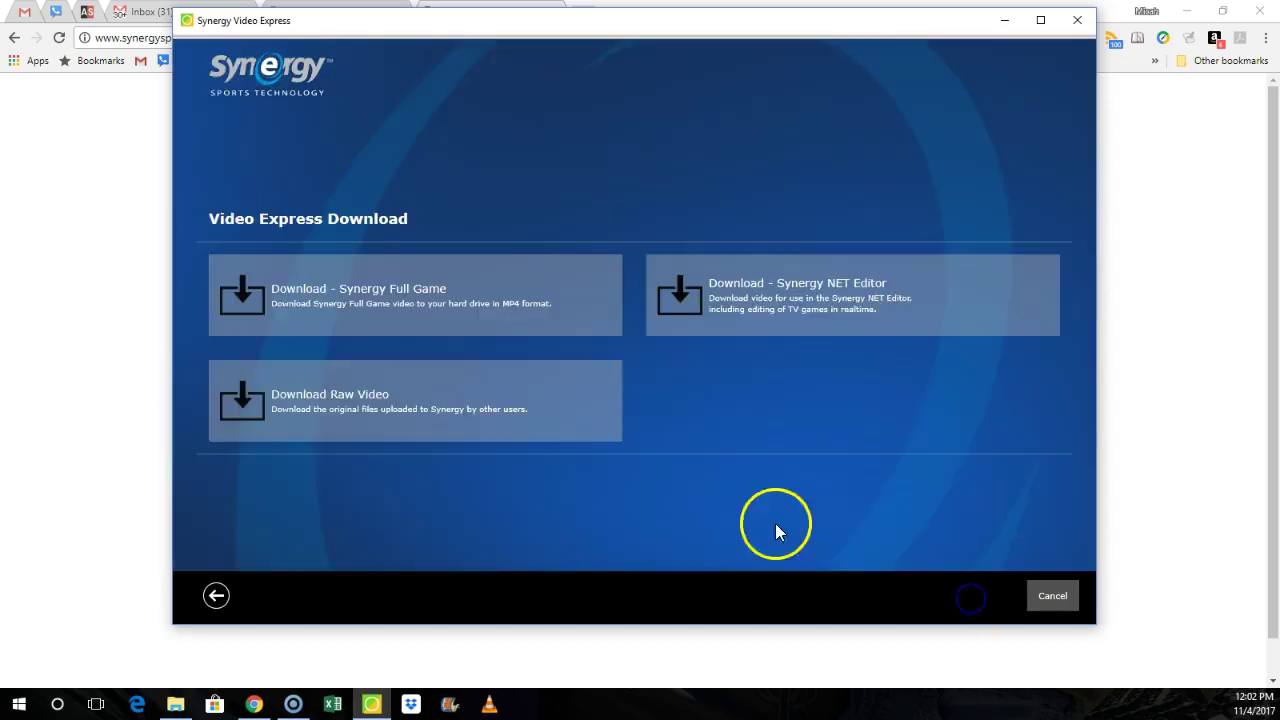
pyautogui.click(358, 396)
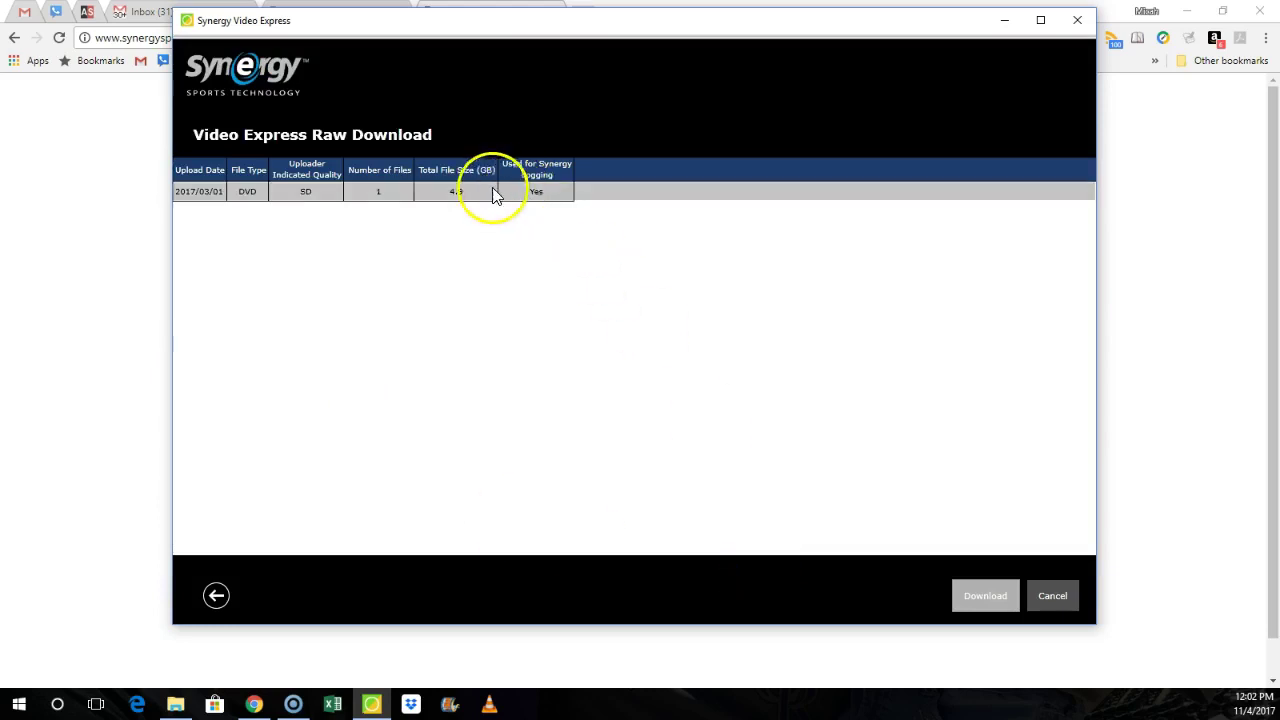
pyautogui.click(466, 192)
pyautogui.click(967, 592)
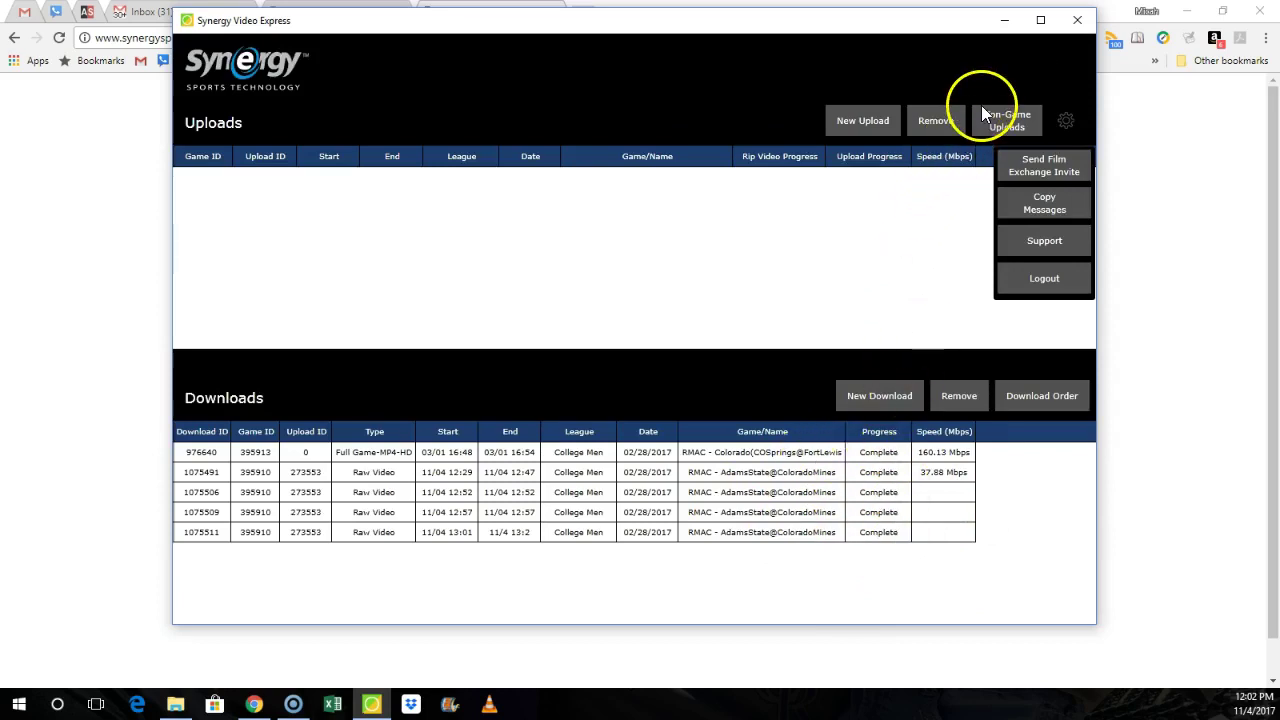
pyautogui.click(1076, 20)
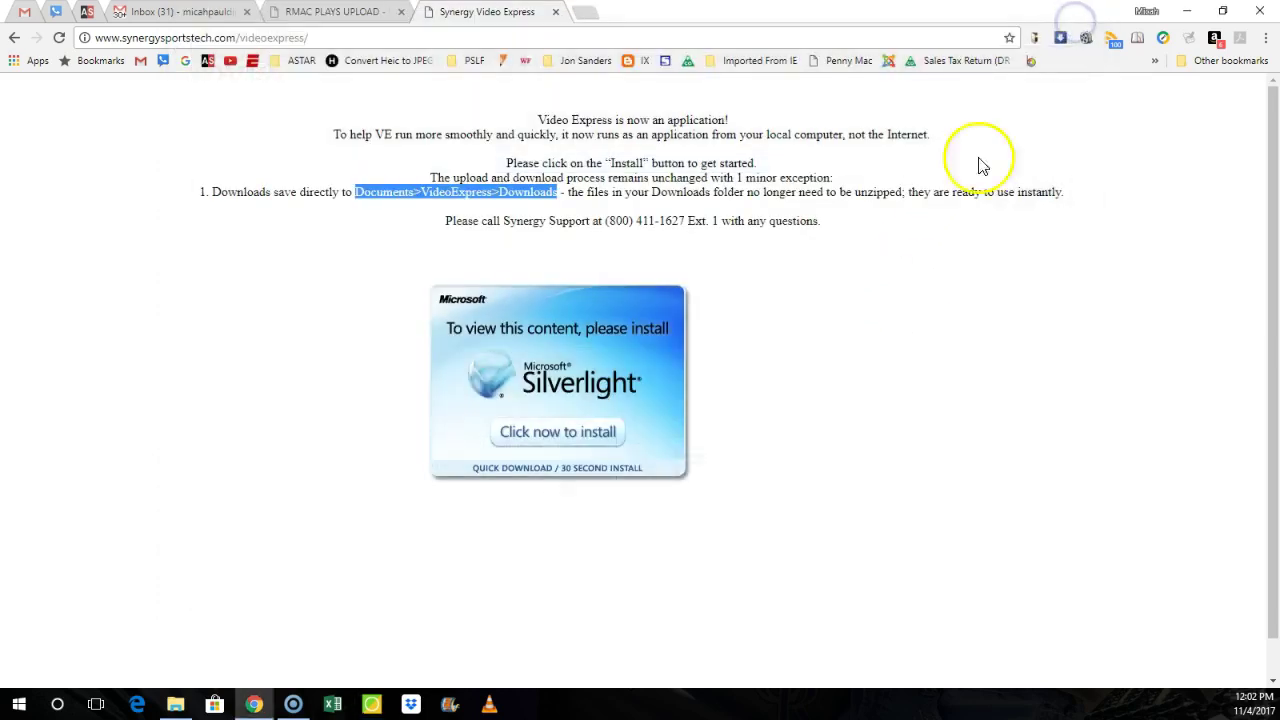
pyautogui.click(359, 193)
pyautogui.moveTo(359, 193); pyautogui.dragTo(427, 192)
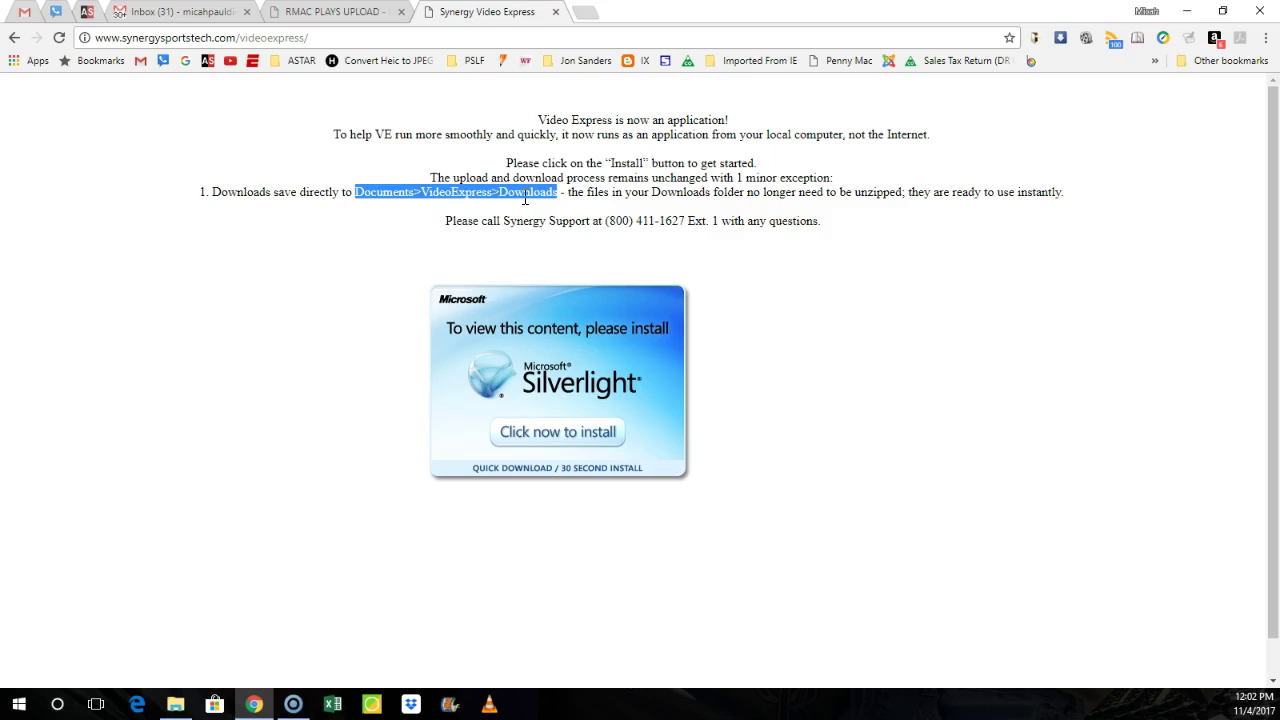
# Step: Open the Documents > VideoExpress > Download folder in File Explorer
pyautogui.click(175, 704)
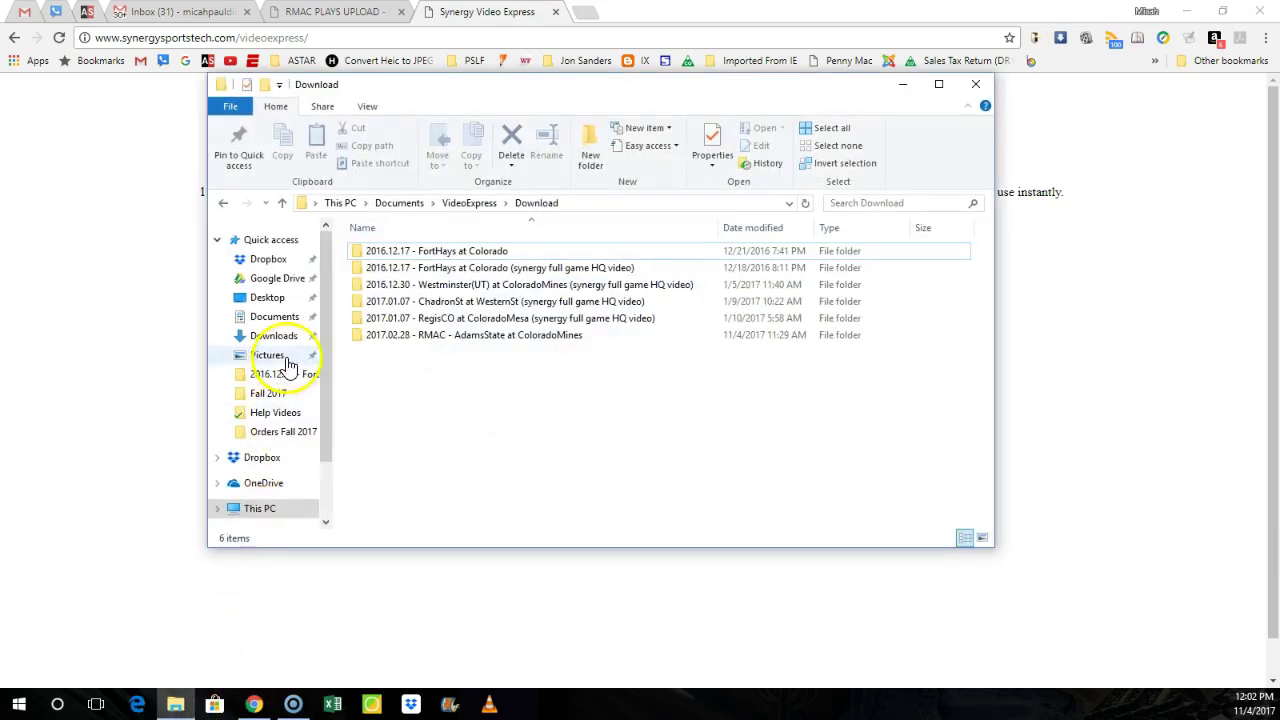
pyautogui.click(278, 320)
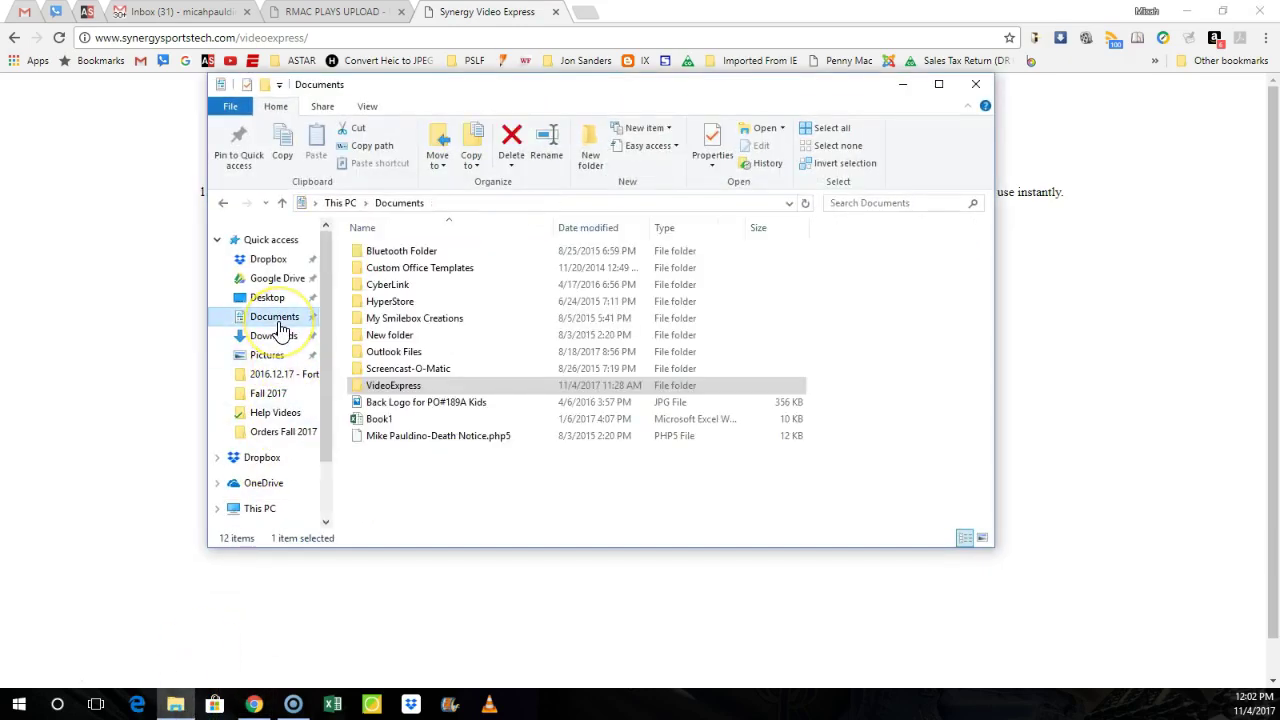
pyautogui.doubleClick(393, 388)
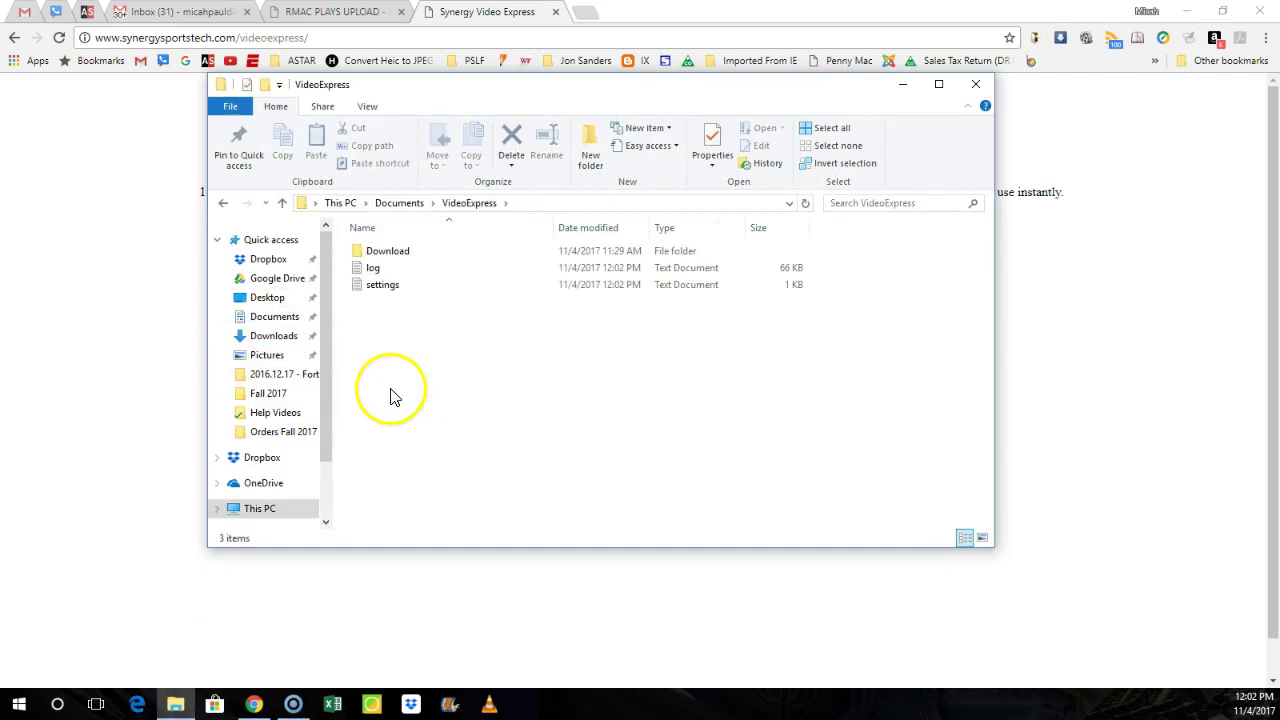
pyautogui.doubleClick(380, 251)
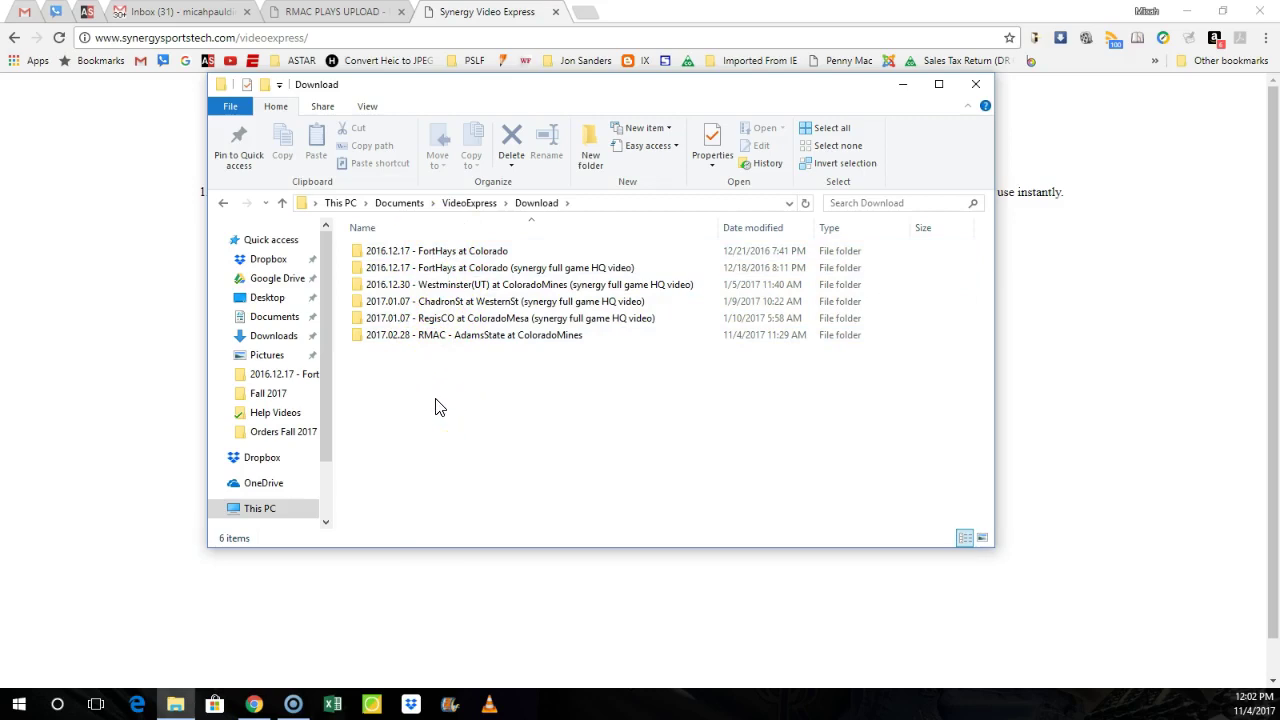
# Step: Browse the ChadronSt, RegisCO and RMAC AdamsState game folders, then return to Download
pyautogui.click(462, 268)
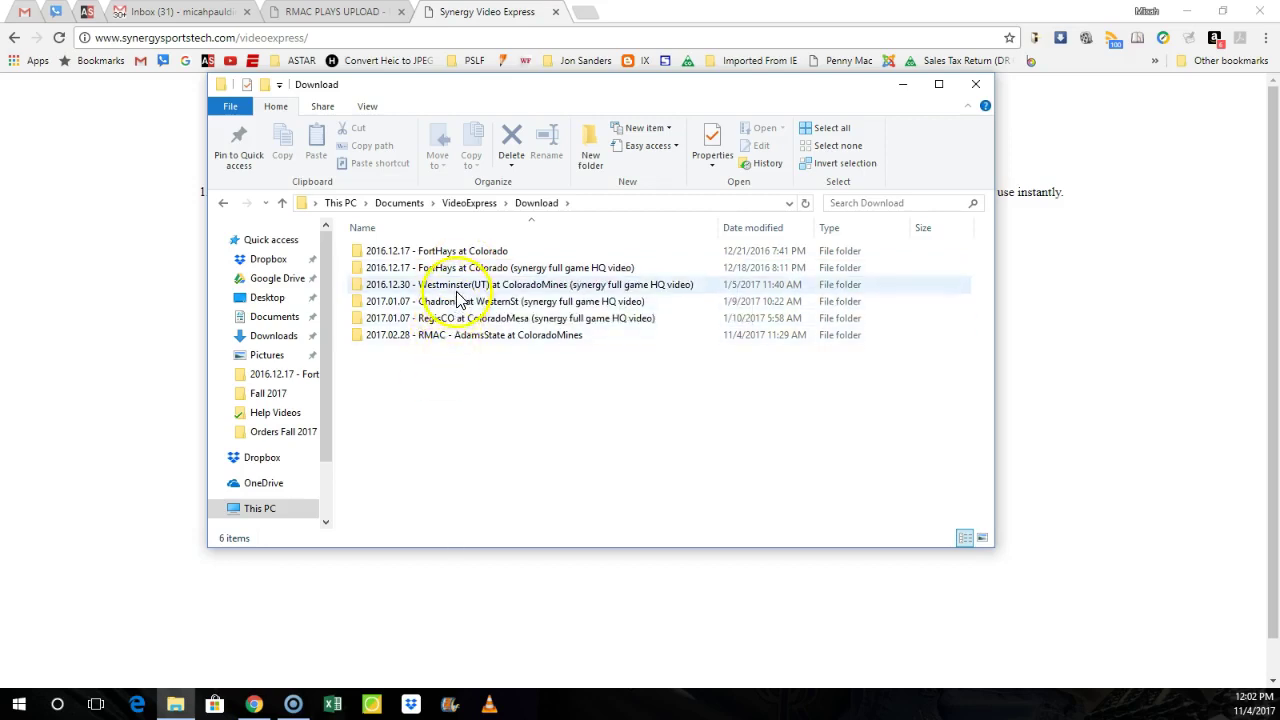
pyautogui.click(460, 307)
pyautogui.doubleClick(460, 310)
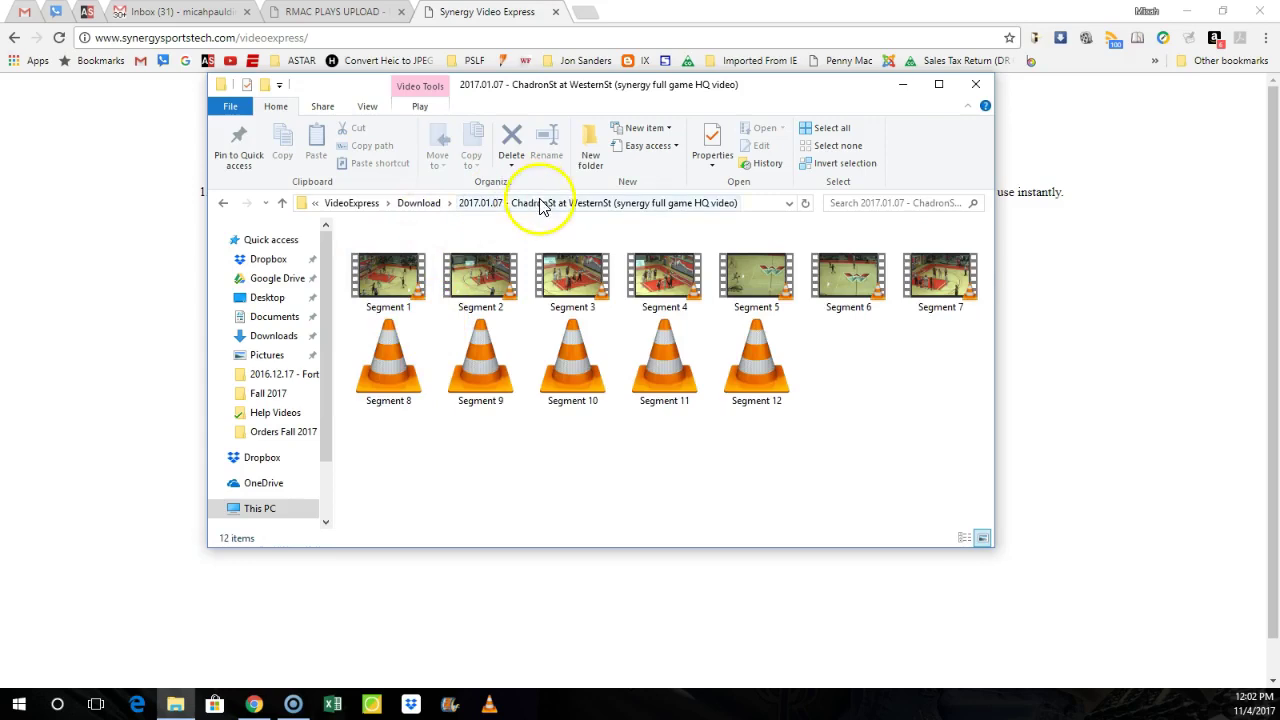
pyautogui.click(419, 203)
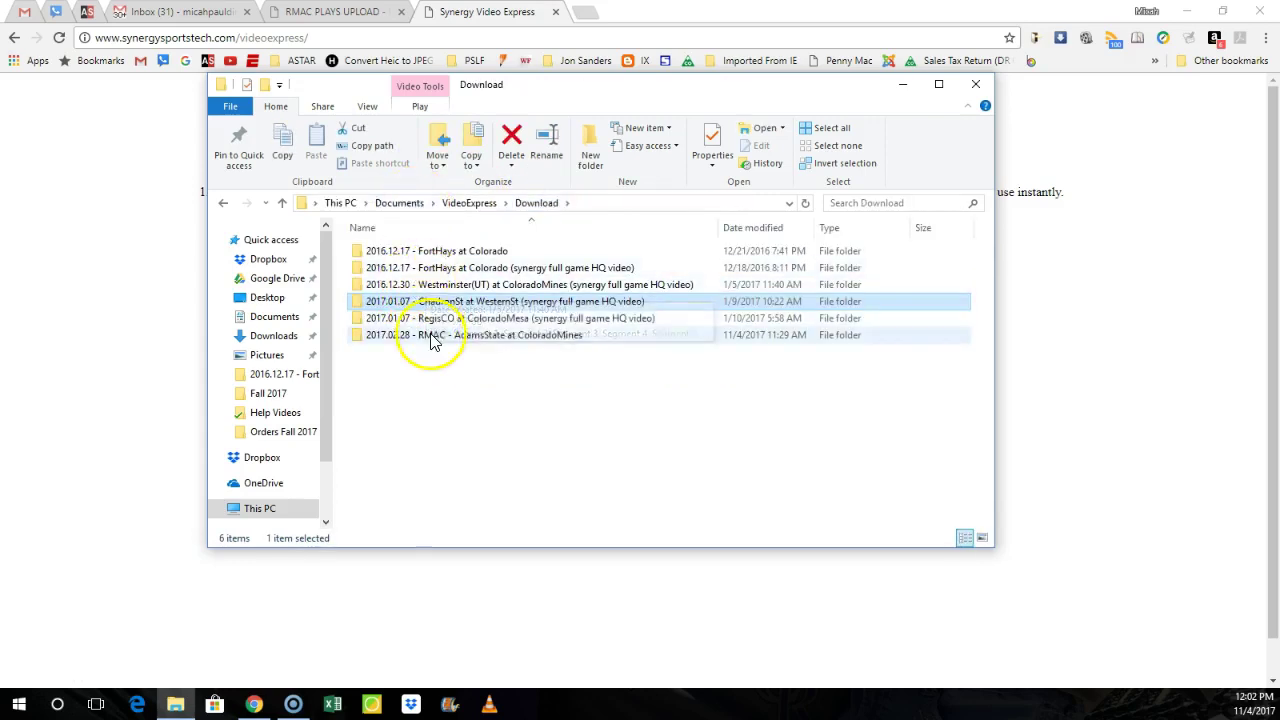
pyautogui.doubleClick(432, 318)
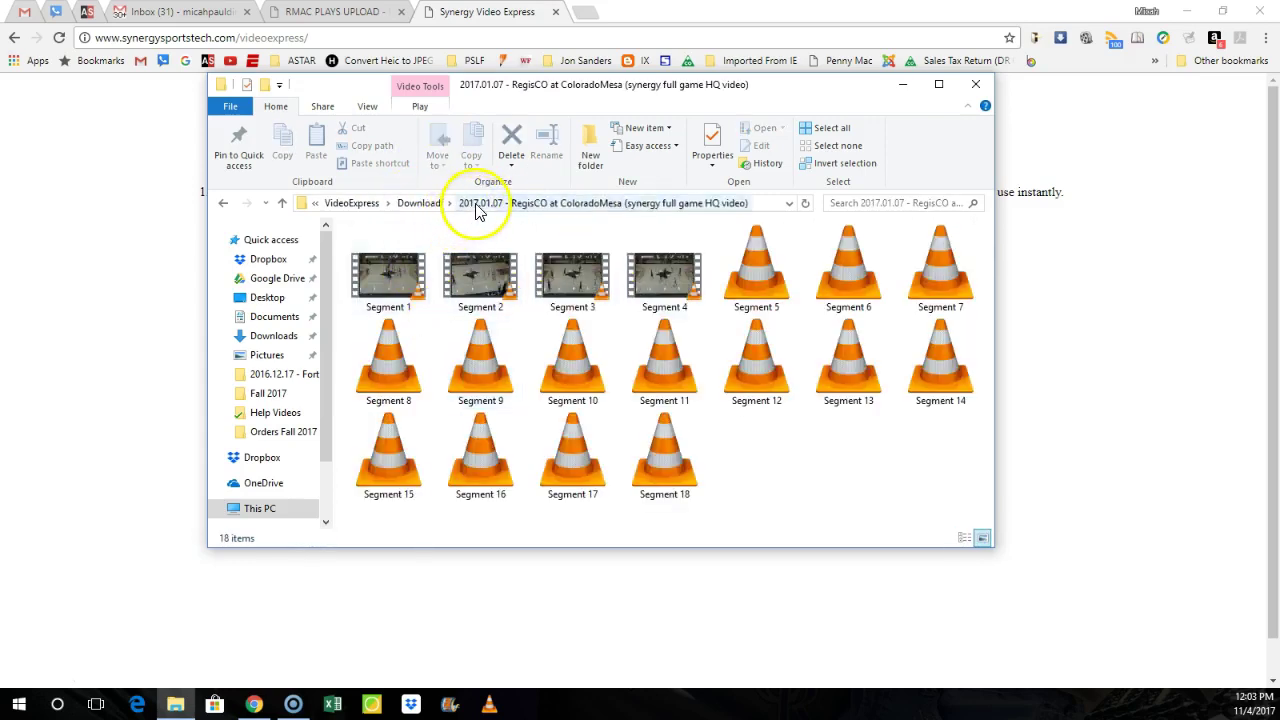
pyautogui.click(418, 203)
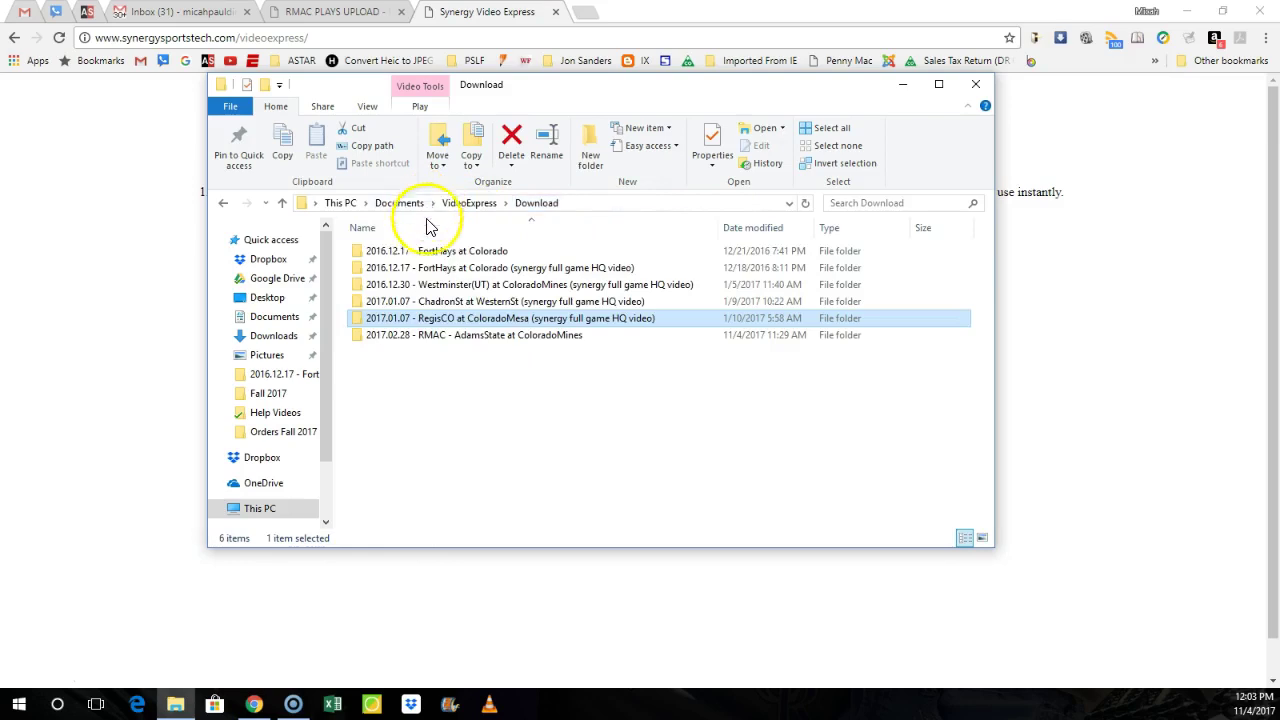
pyautogui.doubleClick(450, 337)
pyautogui.click(486, 203)
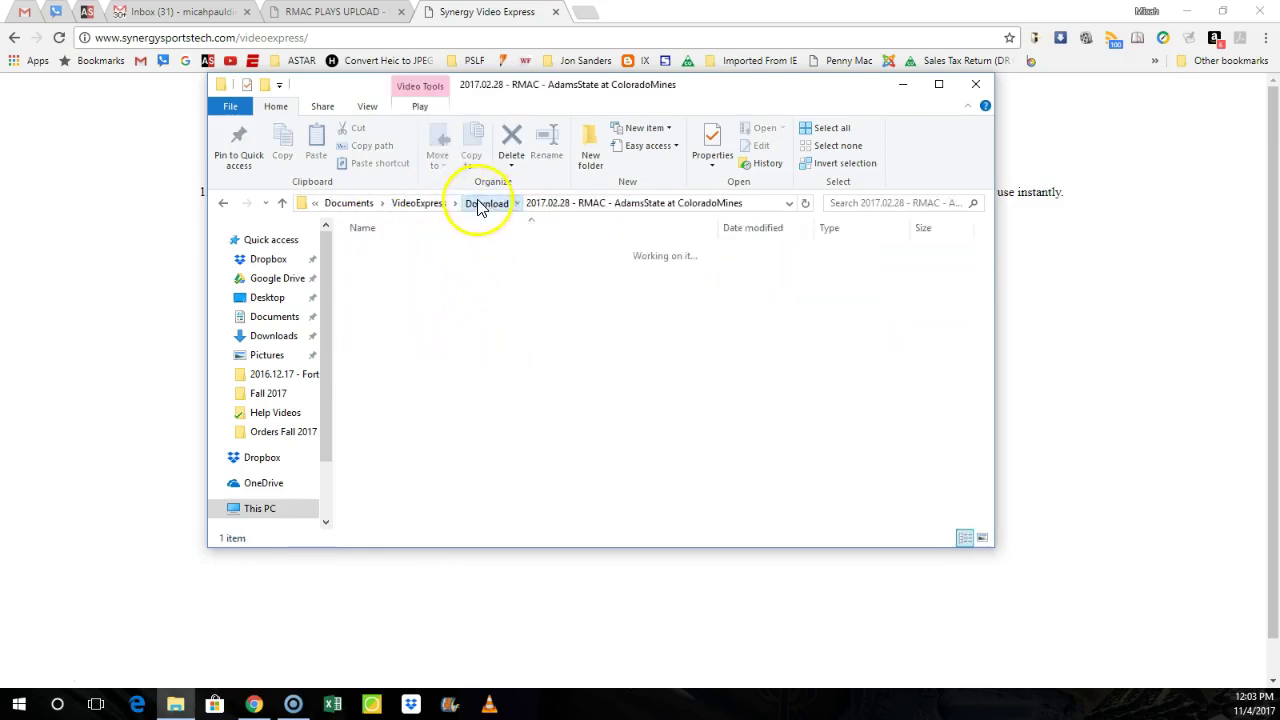
pyautogui.click(468, 203)
pyautogui.doubleClick(425, 255)
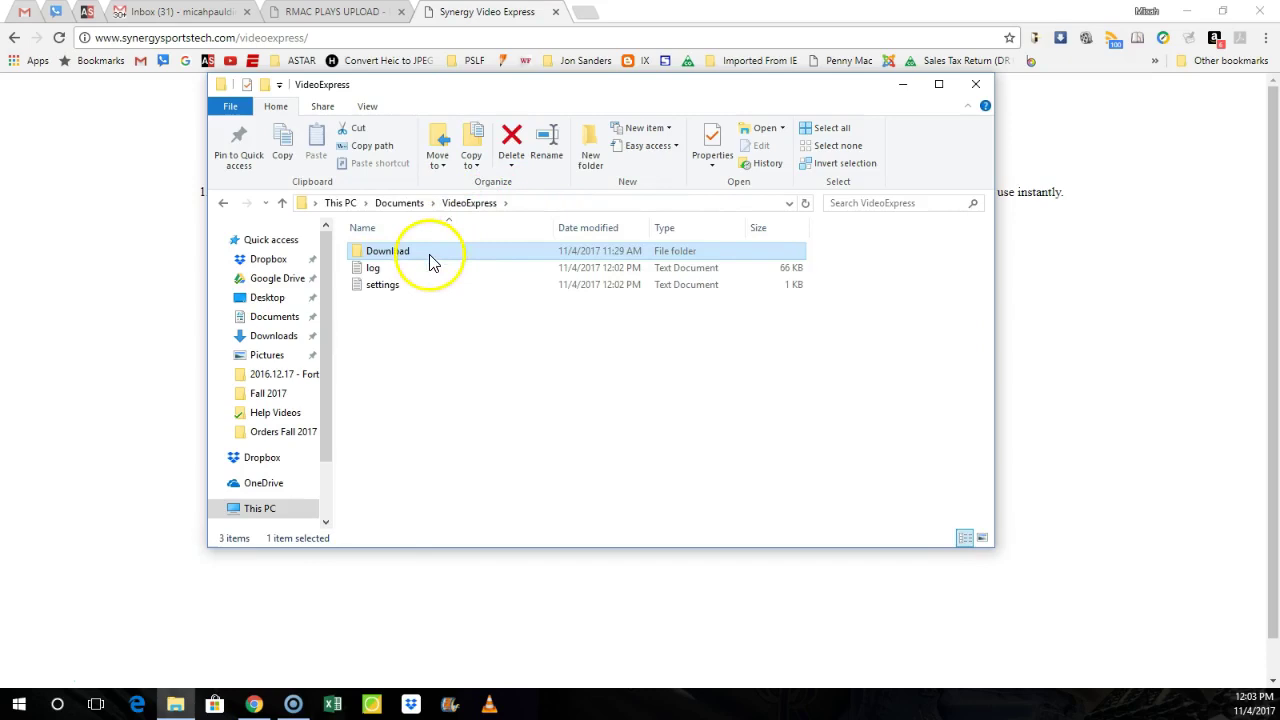
# Step: Play the Colorado vs Fort Hays video from the 2016.12.17 - FortHays at Colorado folder in VLC
pyautogui.doubleClick(455, 251)
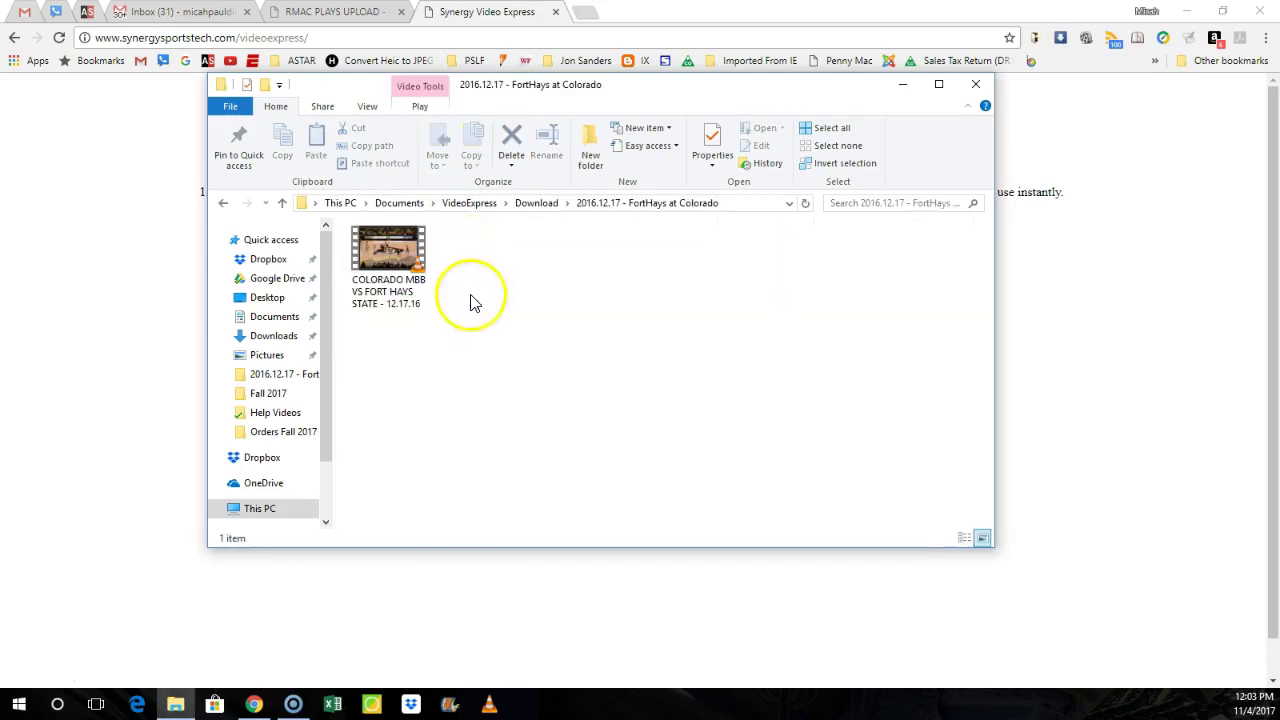
pyautogui.click(400, 255)
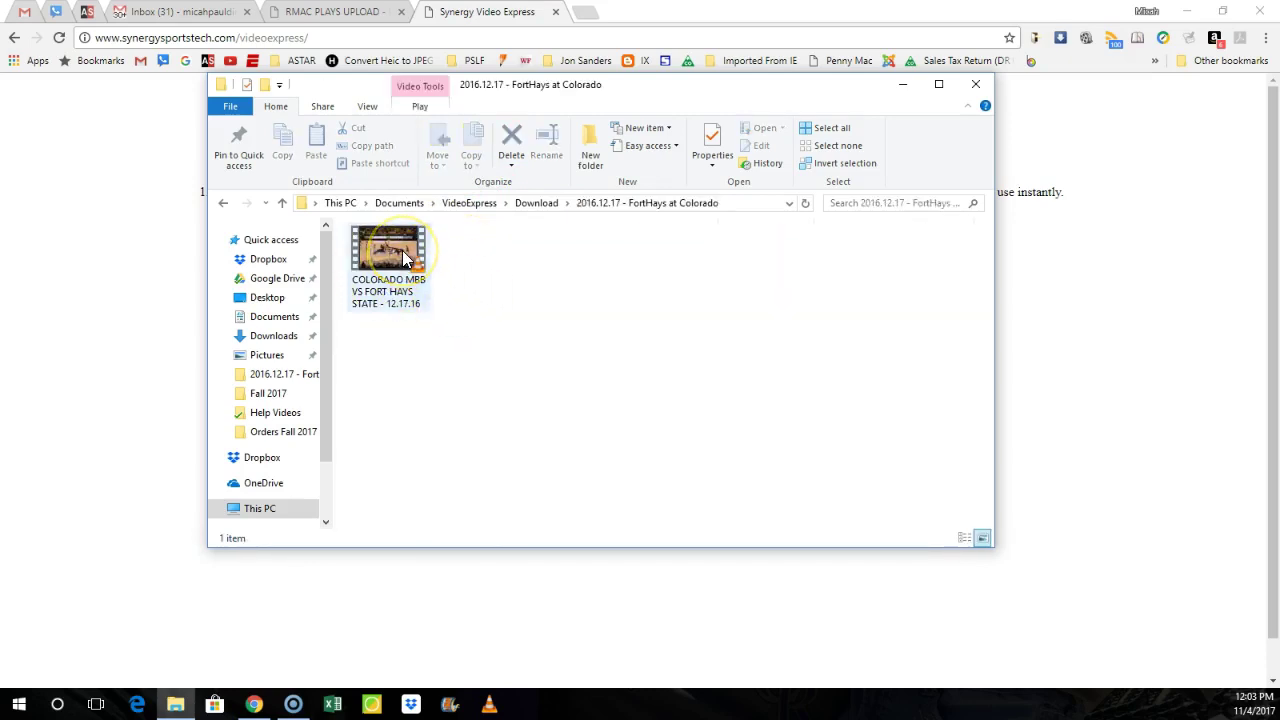
pyautogui.doubleClick(405, 258)
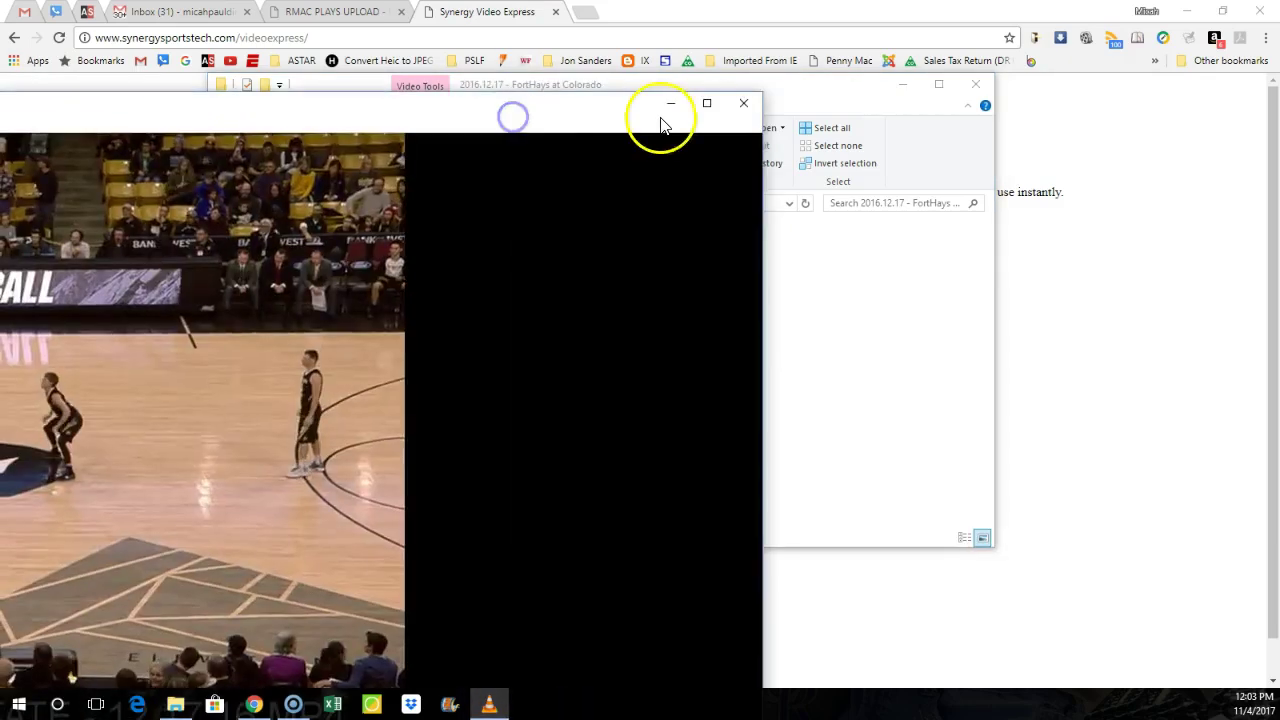
# Step: Maximize the VLC window and pause the game video
pyautogui.click(662, 108)
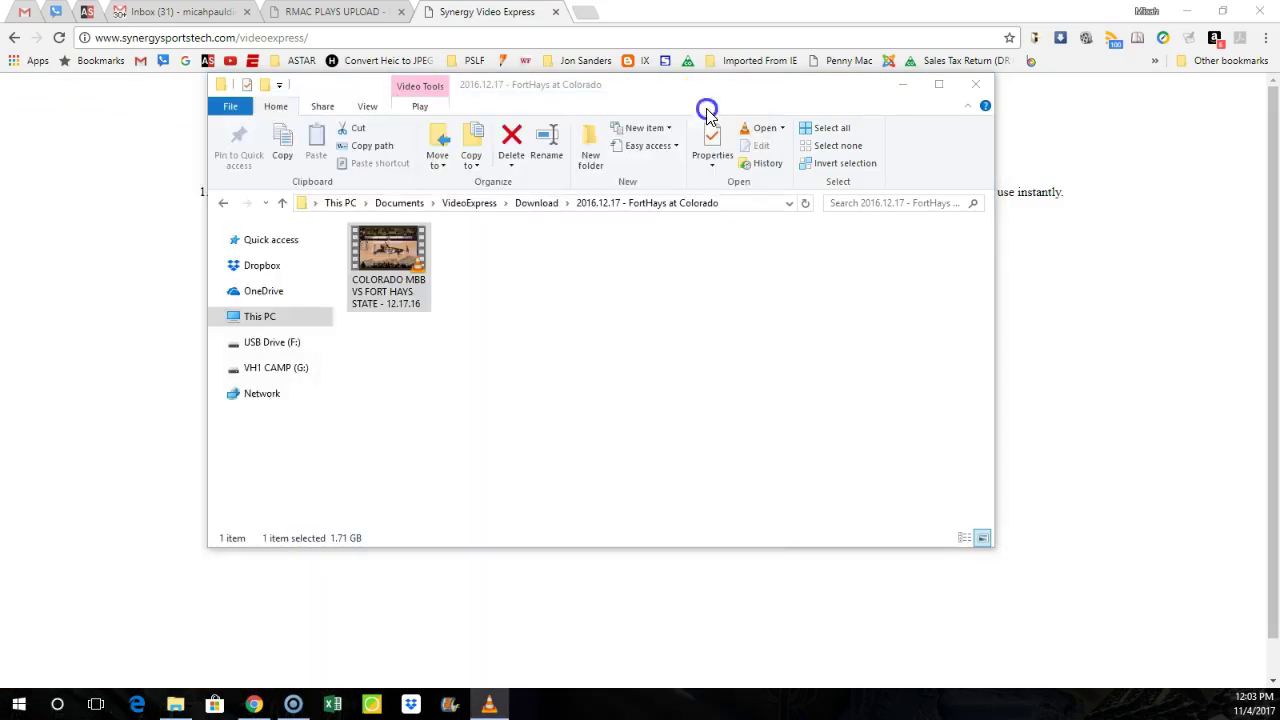
pyautogui.click(234, 100)
pyautogui.click(1129, 77)
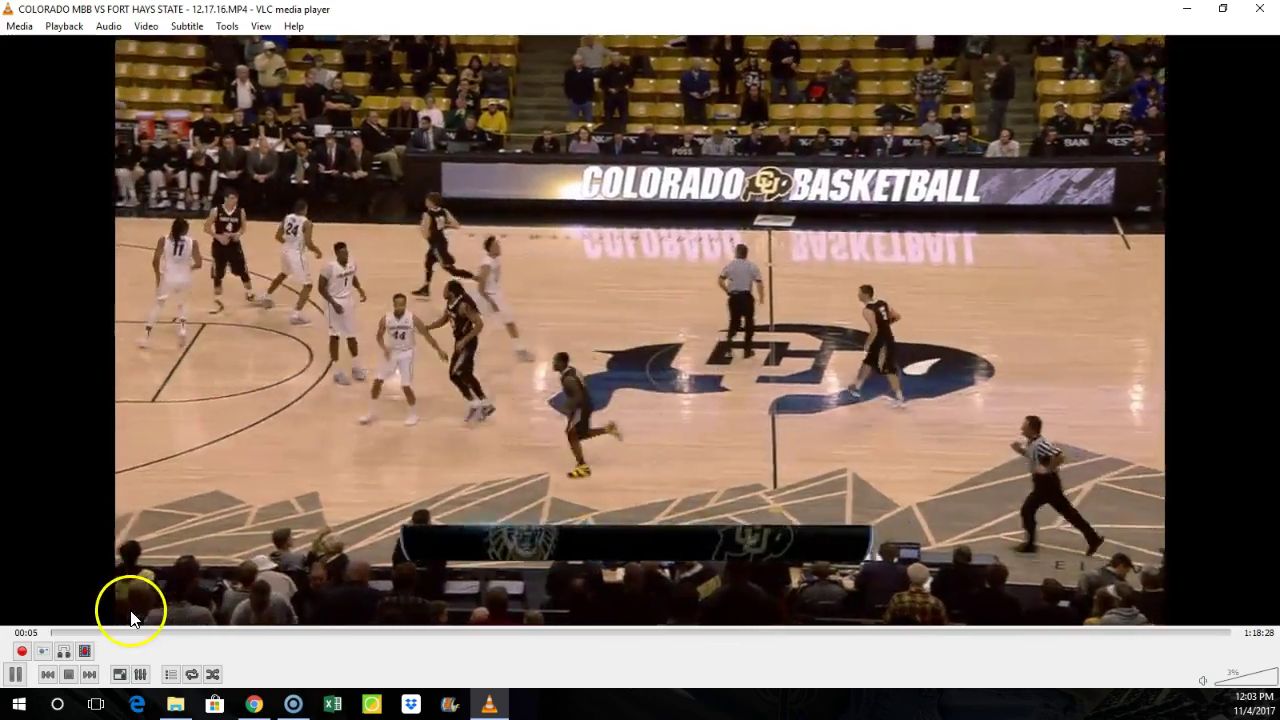
pyautogui.click(125, 602)
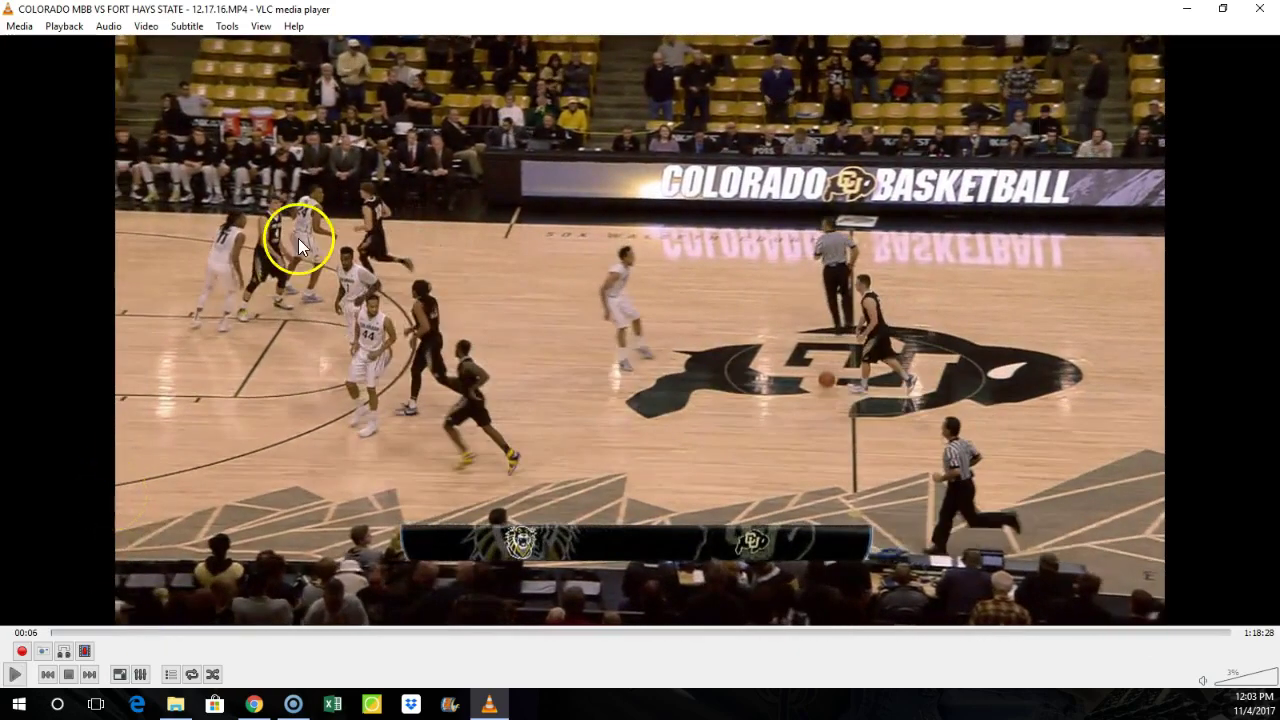
# Step: Set VLC's record directory to RMAC\11-1-17 CU vs Fort Hays under Input / Codecs and save
pyautogui.click(228, 26)
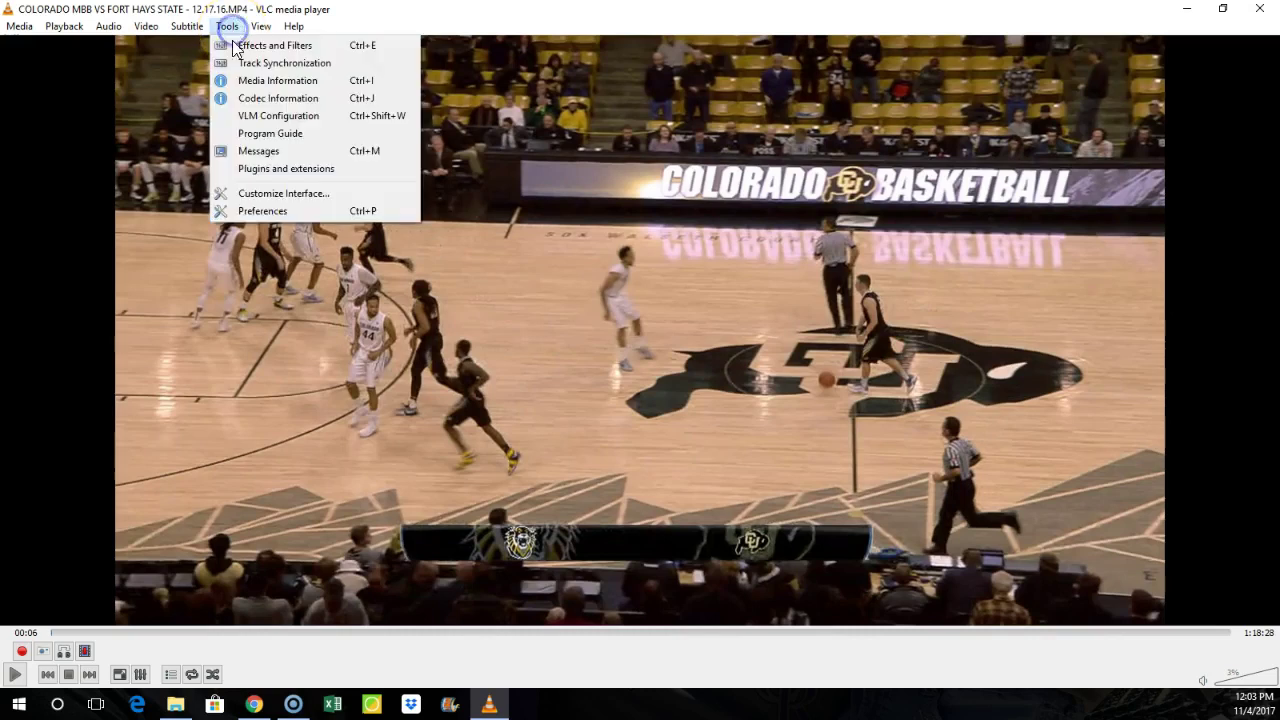
pyautogui.click(247, 210)
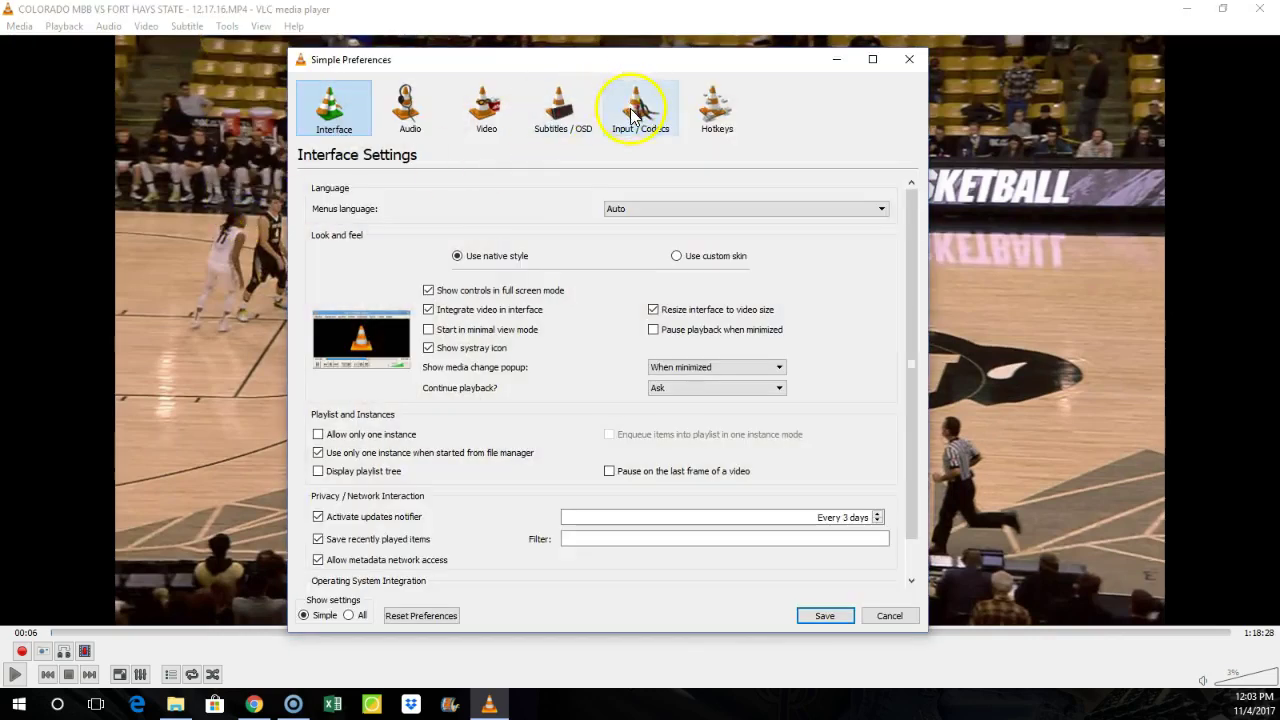
pyautogui.click(632, 116)
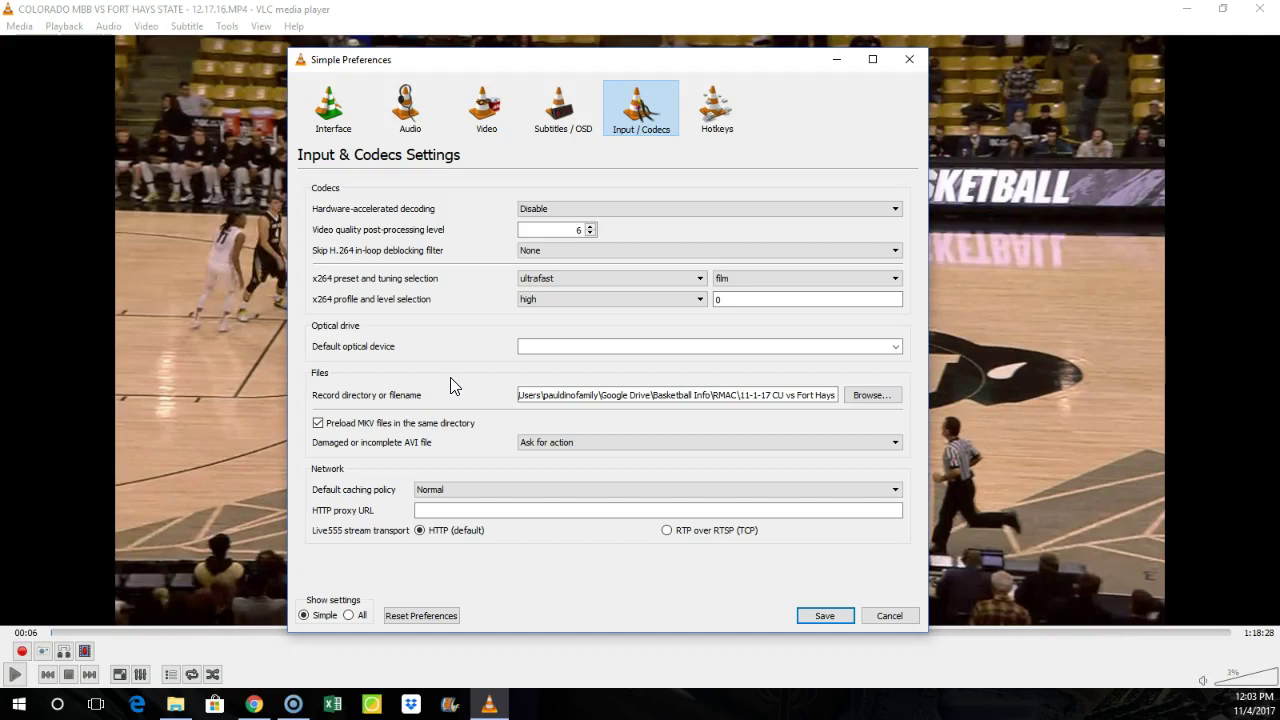
pyautogui.click(875, 396)
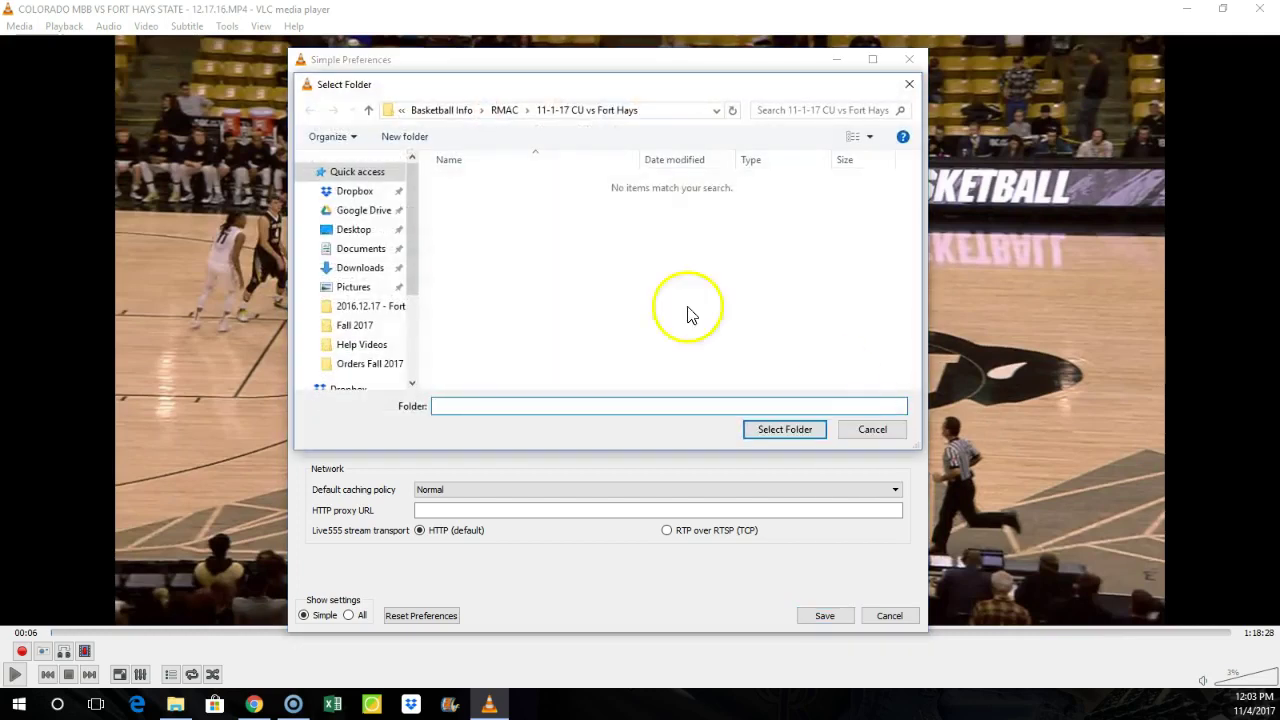
pyautogui.click(504, 110)
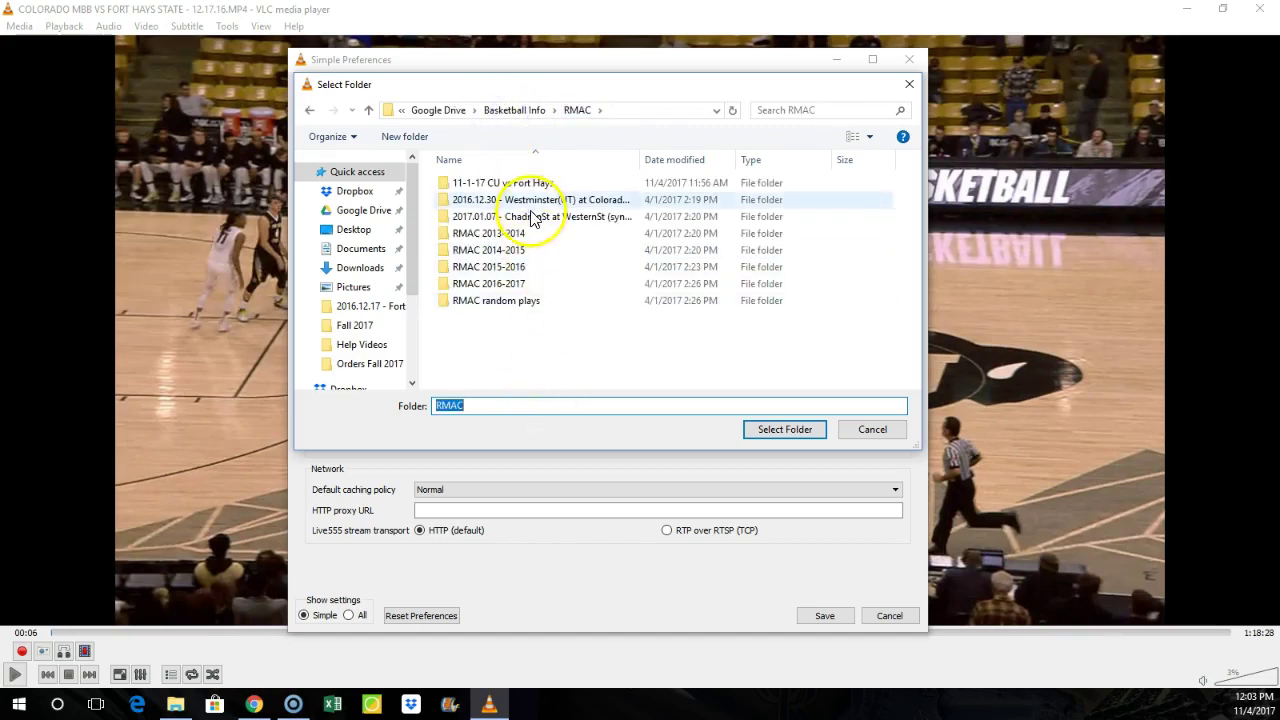
pyautogui.click(470, 185)
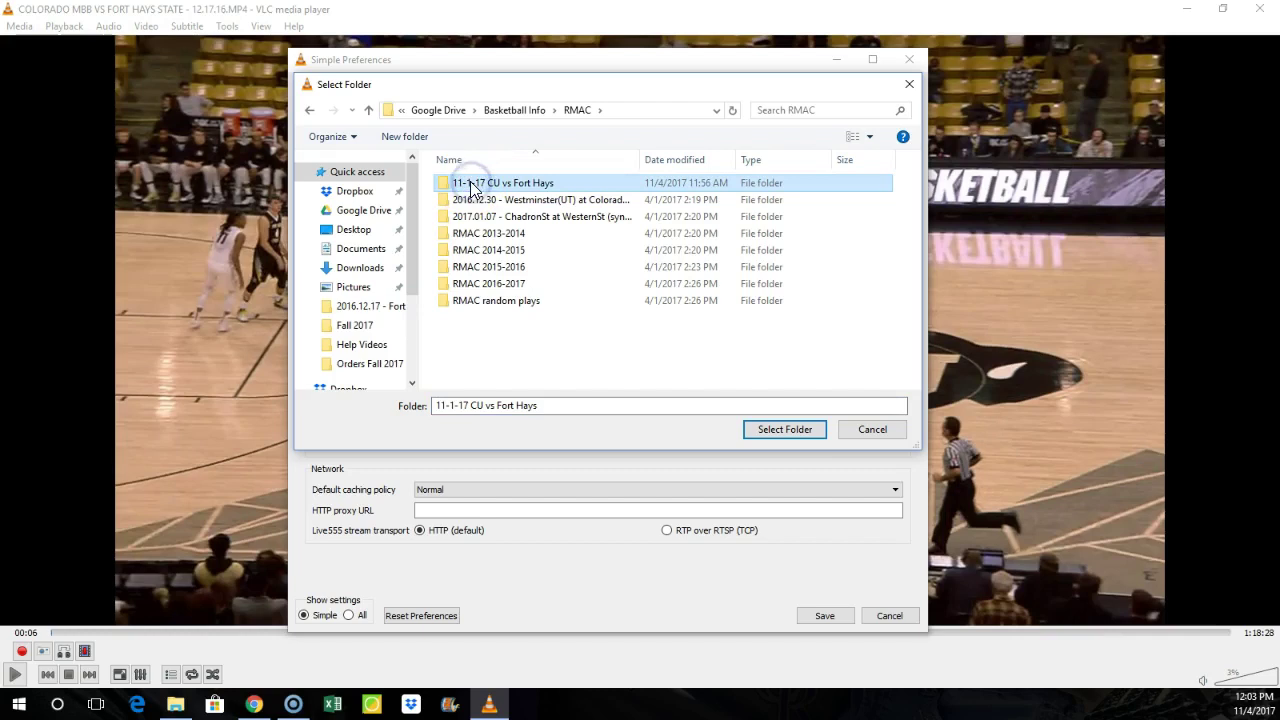
pyautogui.click(524, 190)
pyautogui.doubleClick(524, 190)
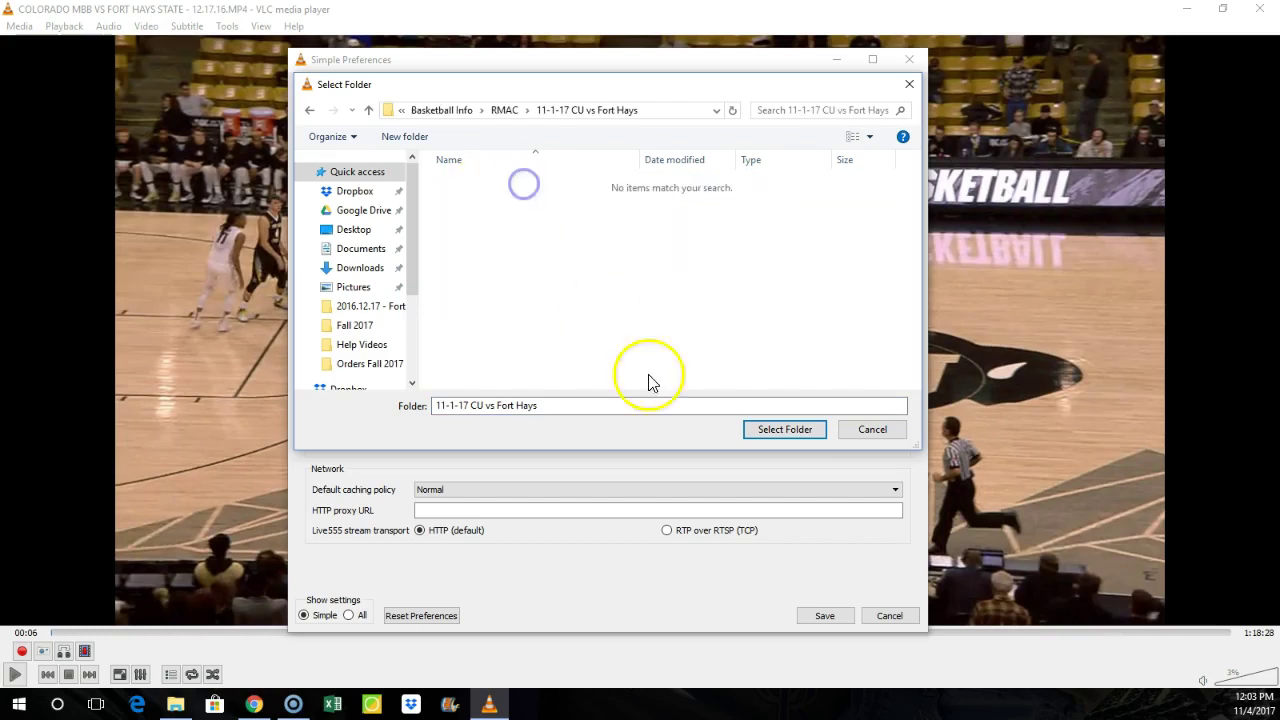
pyautogui.click(780, 431)
pyautogui.click(836, 615)
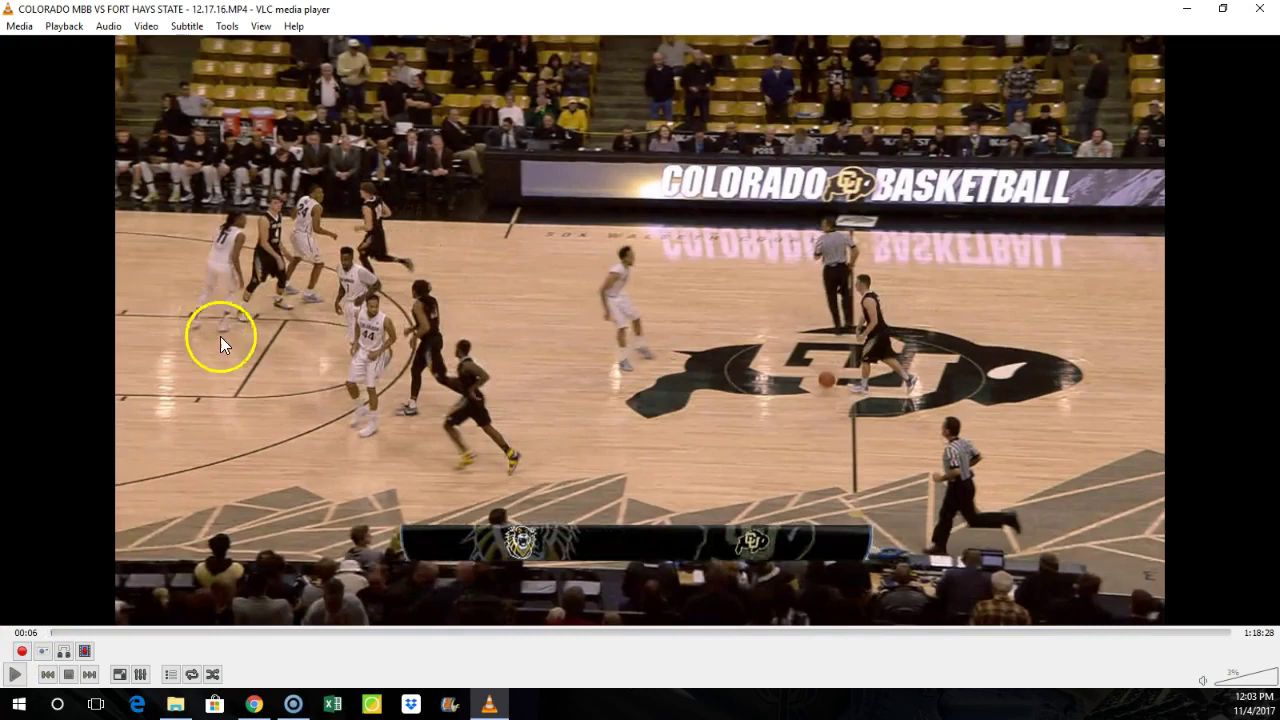
# Step: Record the game while it plays, stop recording around 00:28, then pause playback
pyautogui.click(22, 654)
pyautogui.click(14, 674)
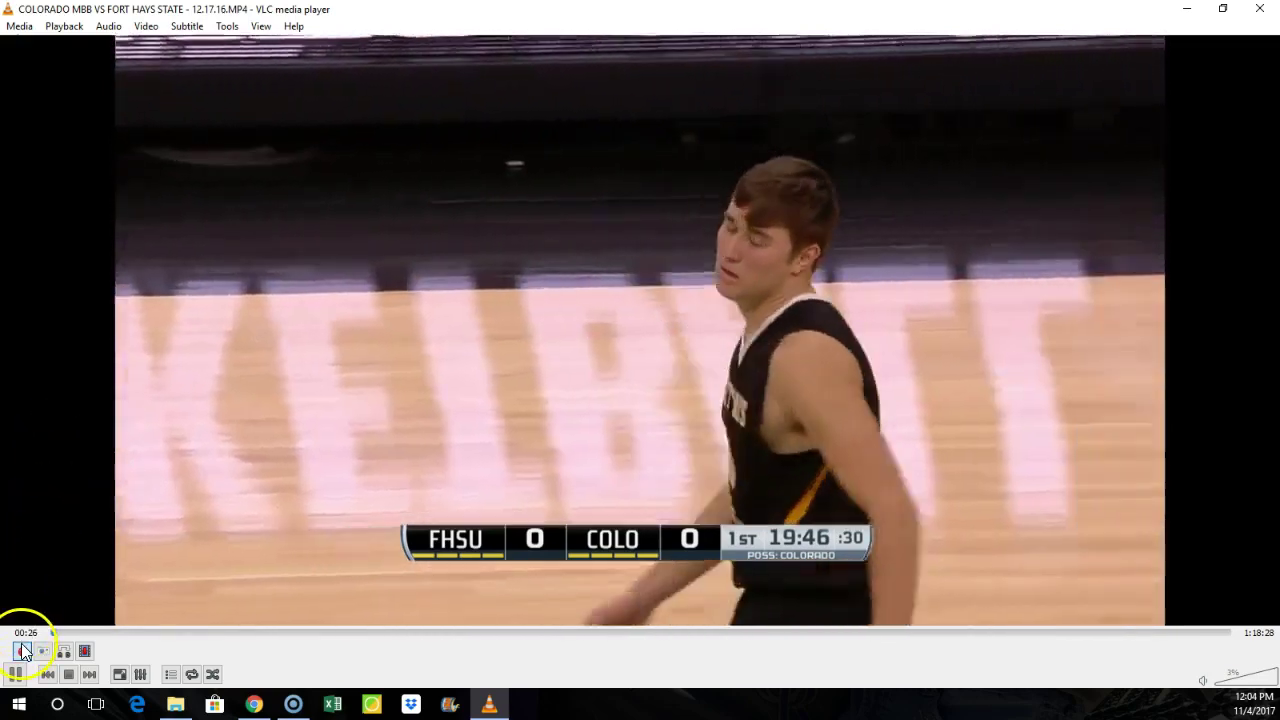
pyautogui.click(22, 651)
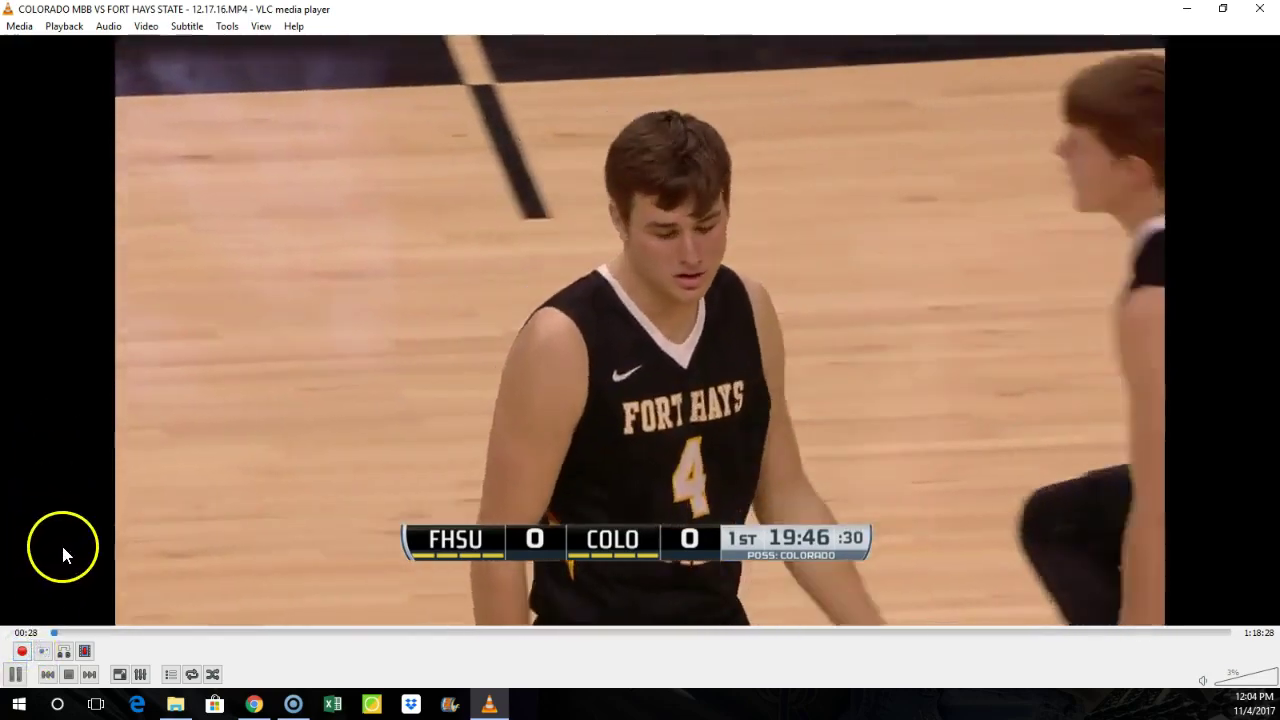
pyautogui.press('space')
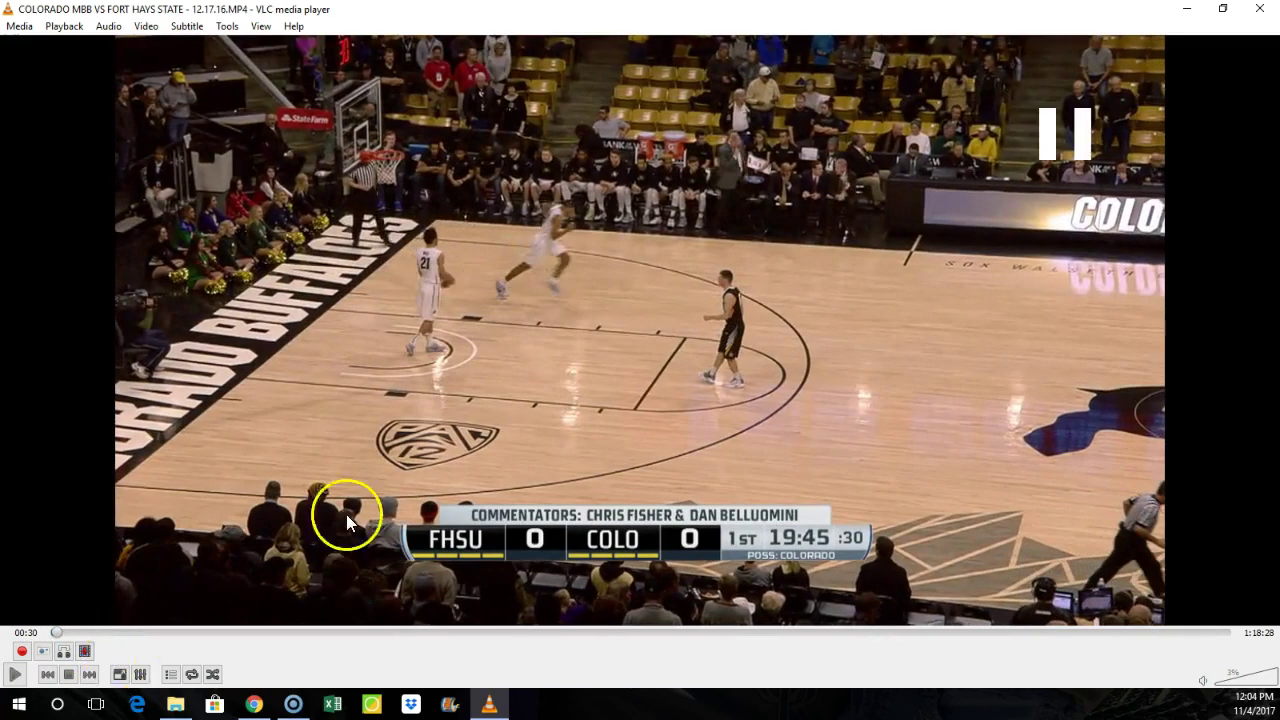
# Step: In a new File Explorer window, open Google Drive > Basketball Info > RMAC > 11-1-17 CU vs Fort Hays
pyautogui.click(1186, 8)
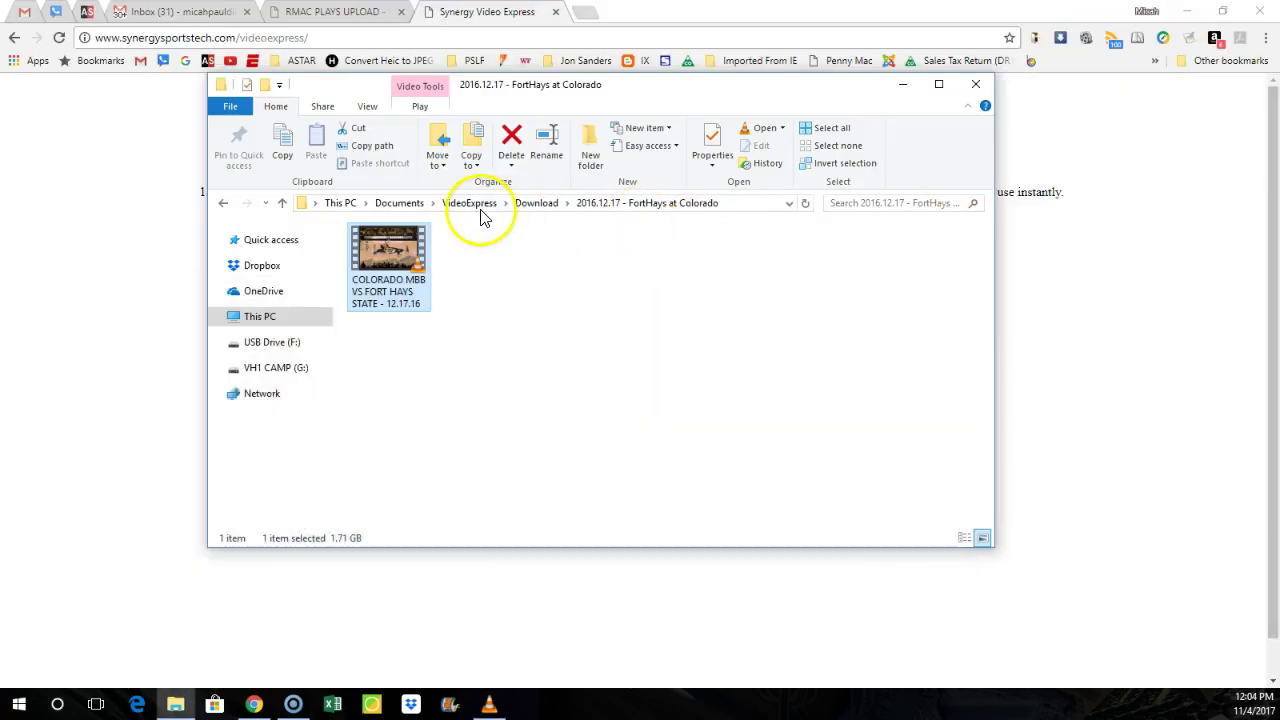
pyautogui.click(397, 204)
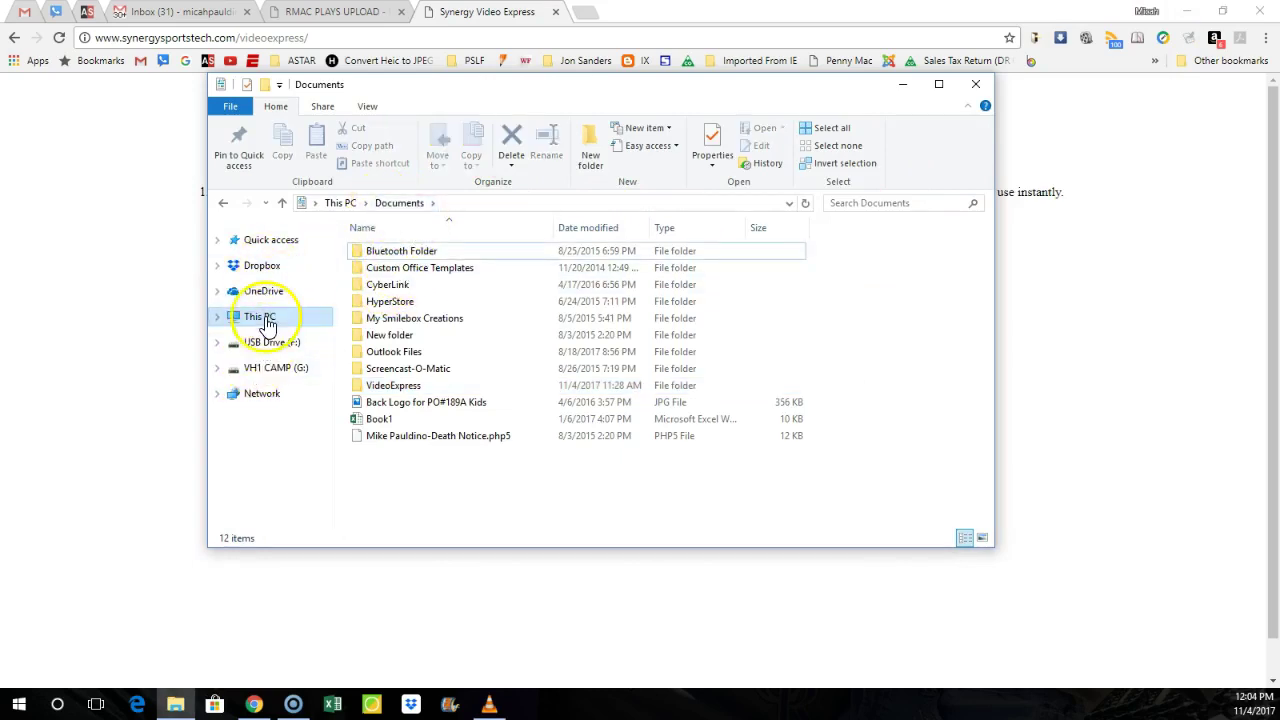
pyautogui.click(370, 319)
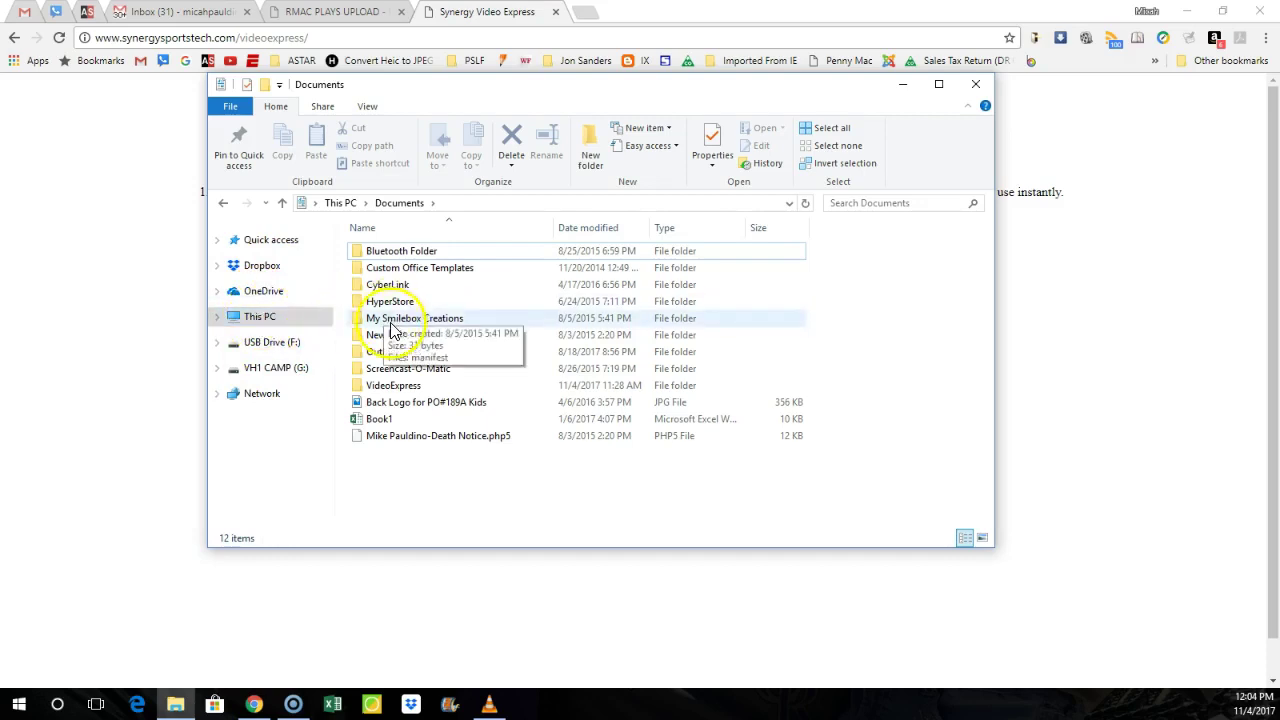
pyautogui.click(341, 203)
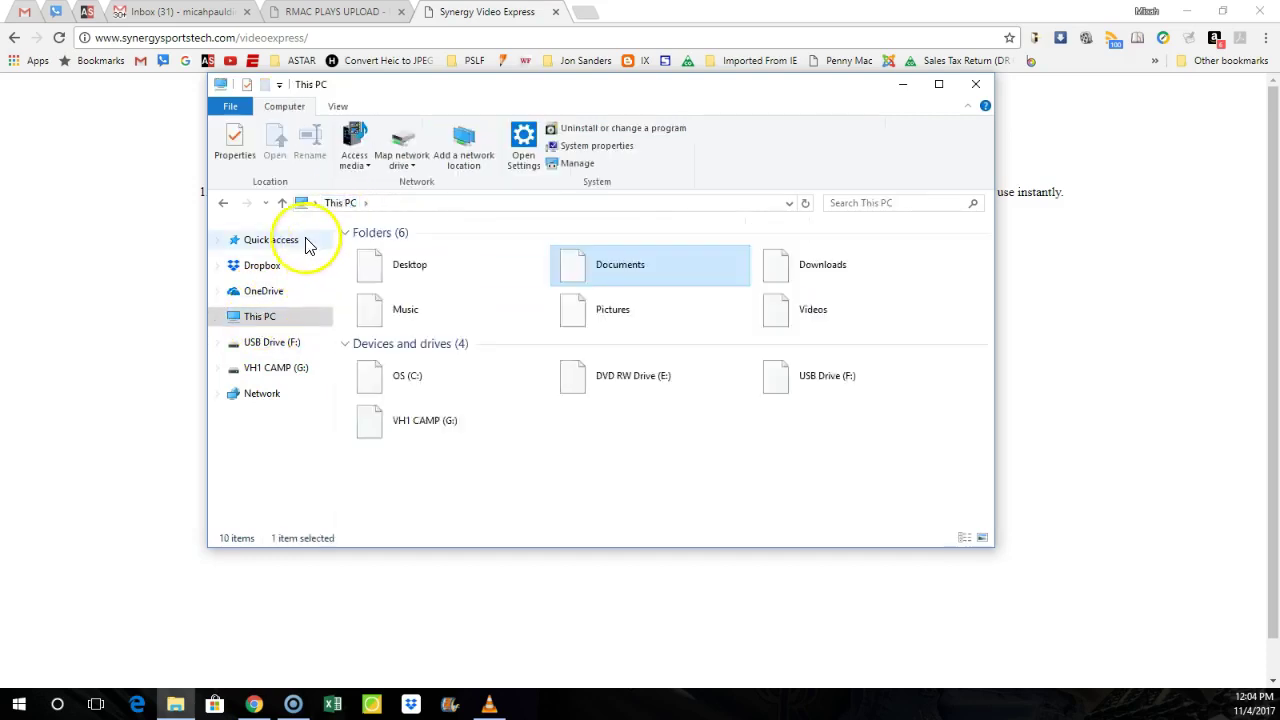
pyautogui.click(975, 85)
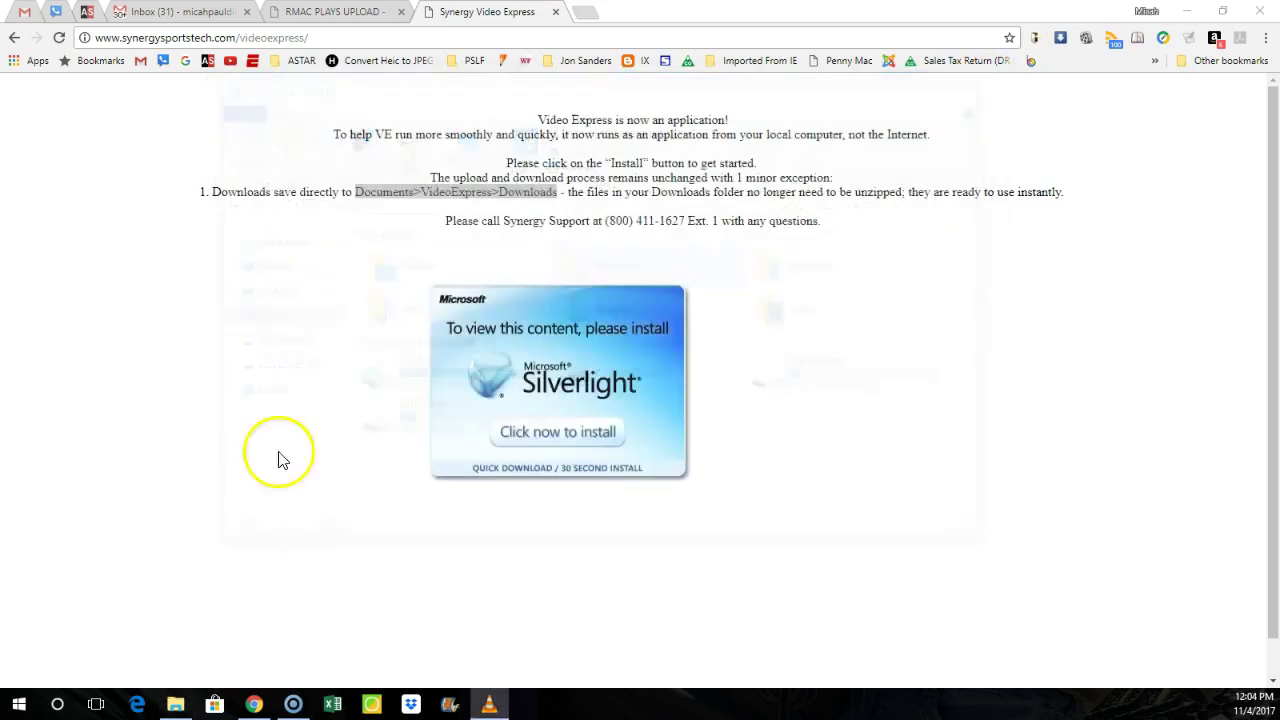
pyautogui.click(175, 700)
pyautogui.click(277, 279)
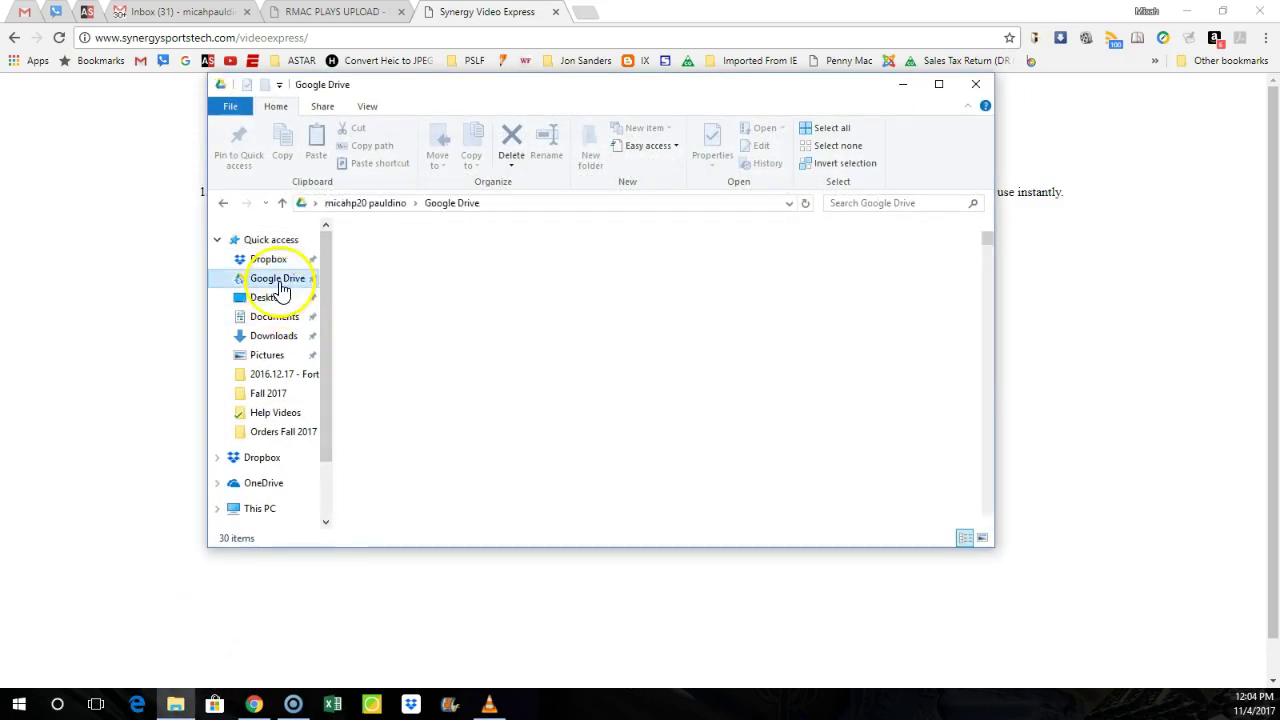
pyautogui.doubleClick(395, 299)
pyautogui.scroll(-4, 390, 470)
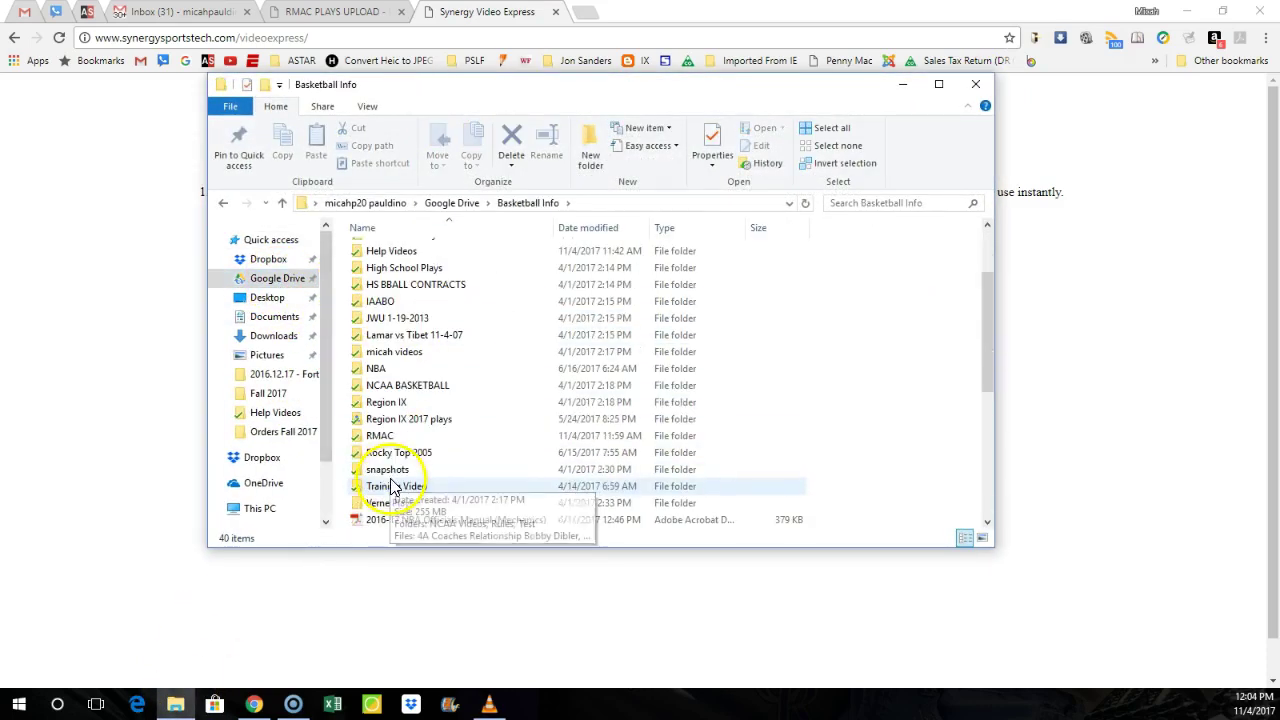
pyautogui.click(385, 438)
pyautogui.doubleClick(385, 440)
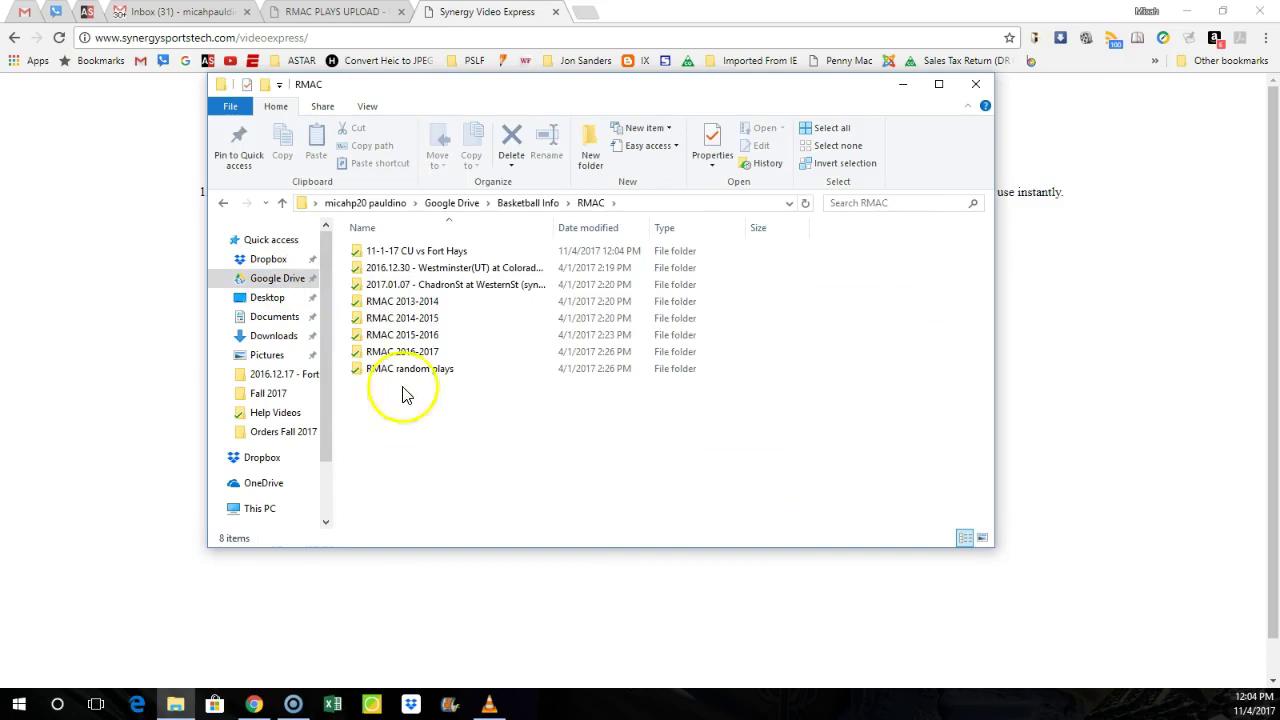
pyautogui.doubleClick(434, 256)
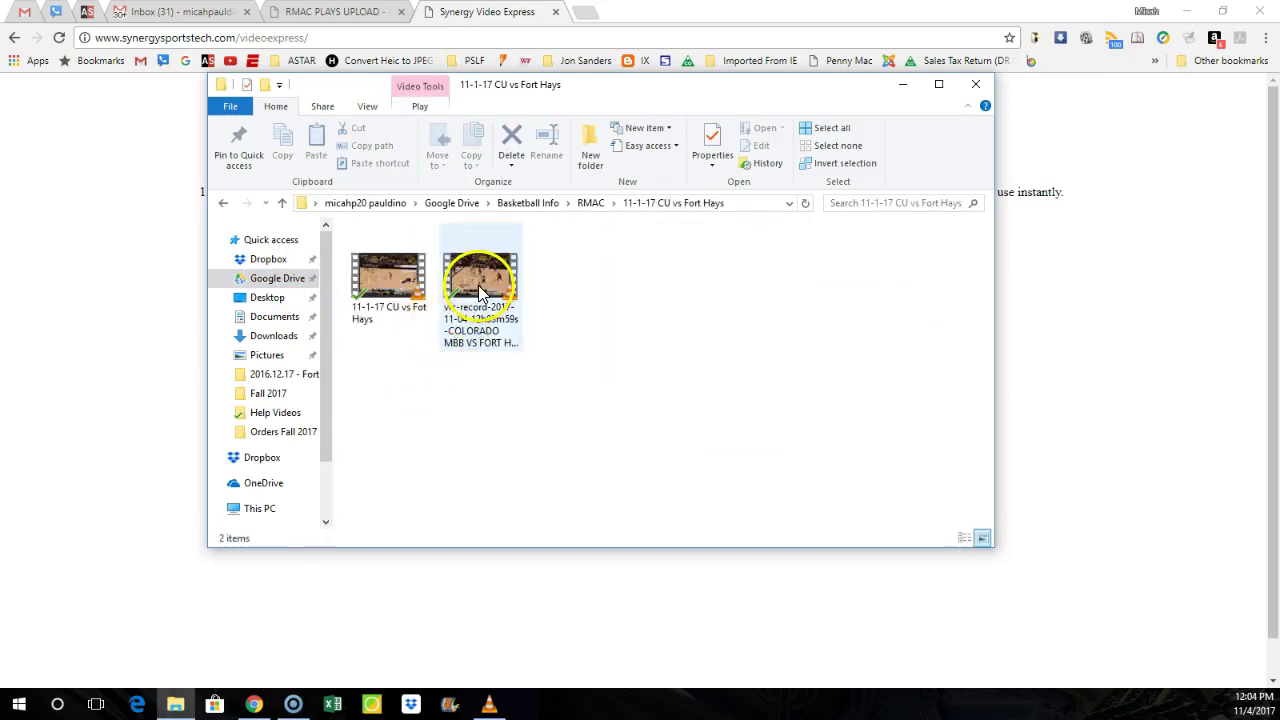
# Step: Rename the vlc-record clip to 'test'
pyautogui.rightClick(487, 308)
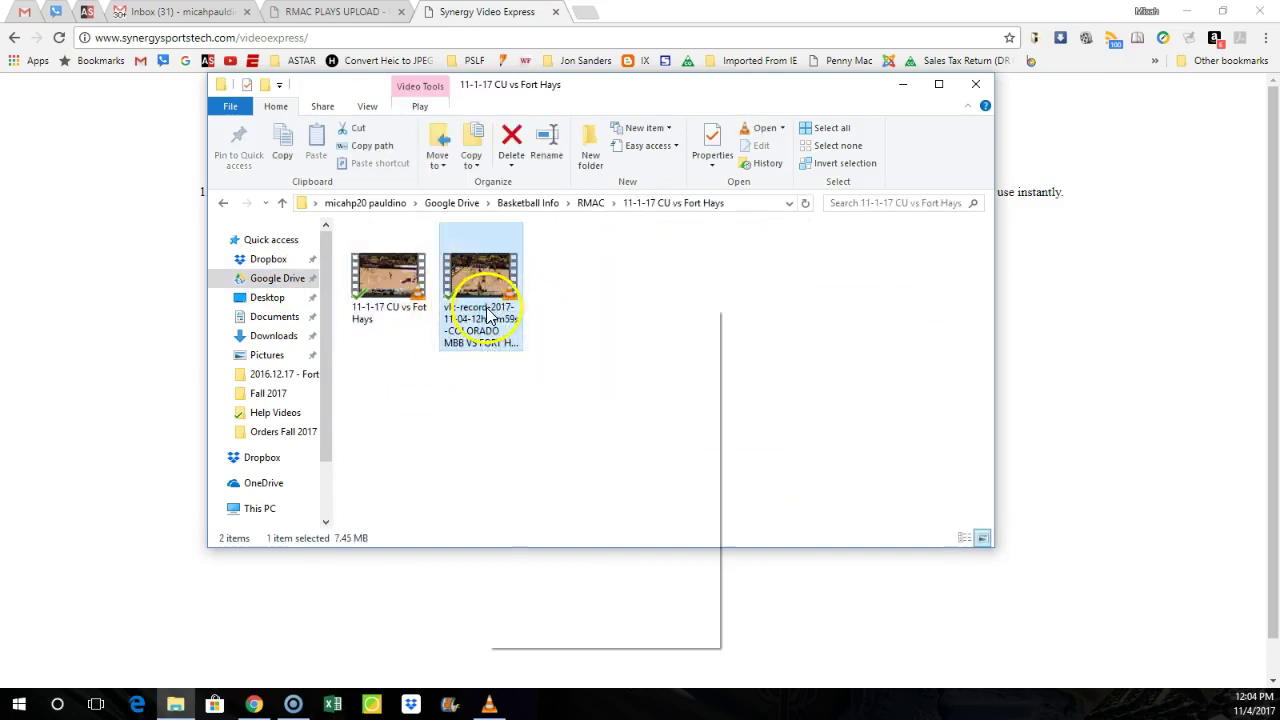
pyautogui.click(529, 610)
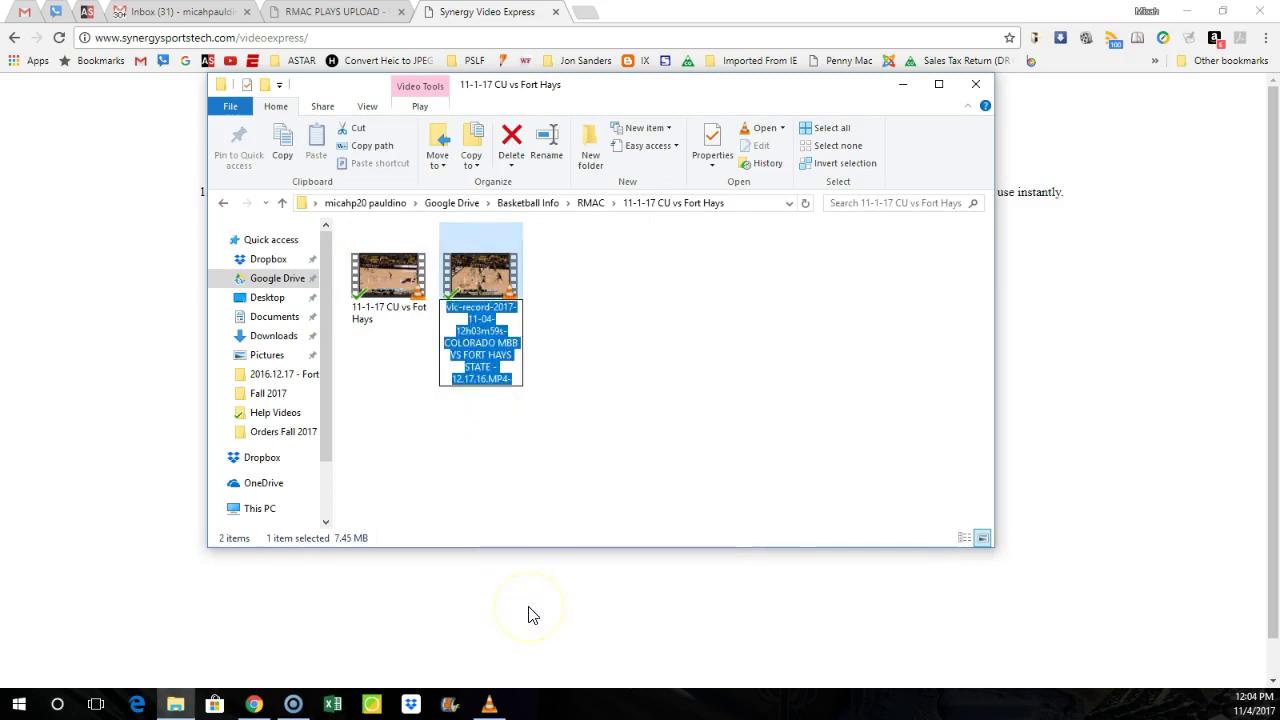
pyautogui.write('test')
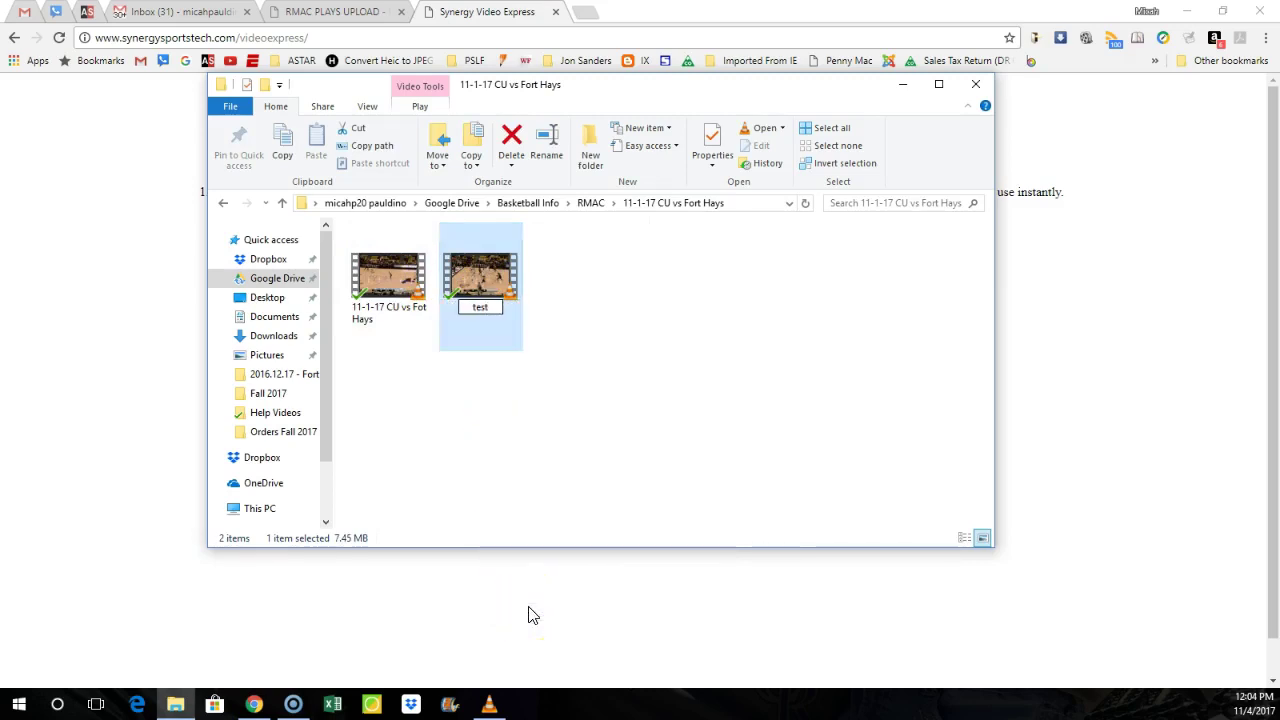
pyautogui.press('Return')
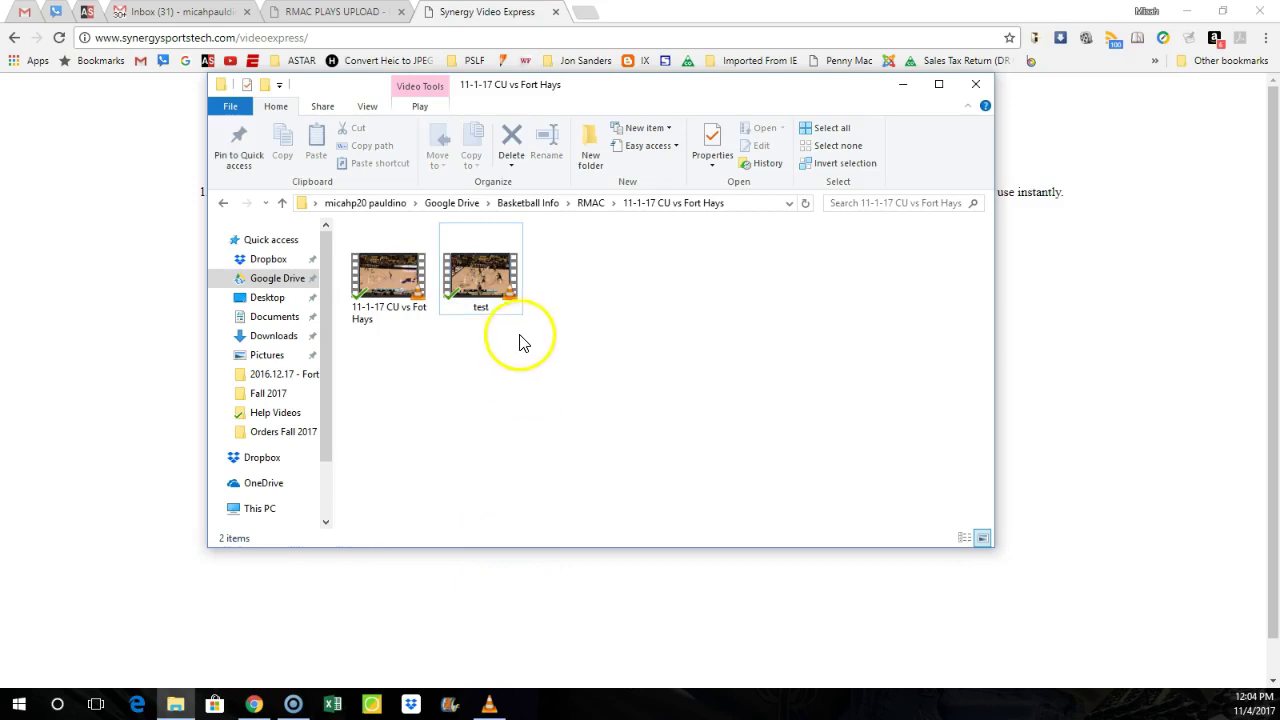
pyautogui.click(557, 224)
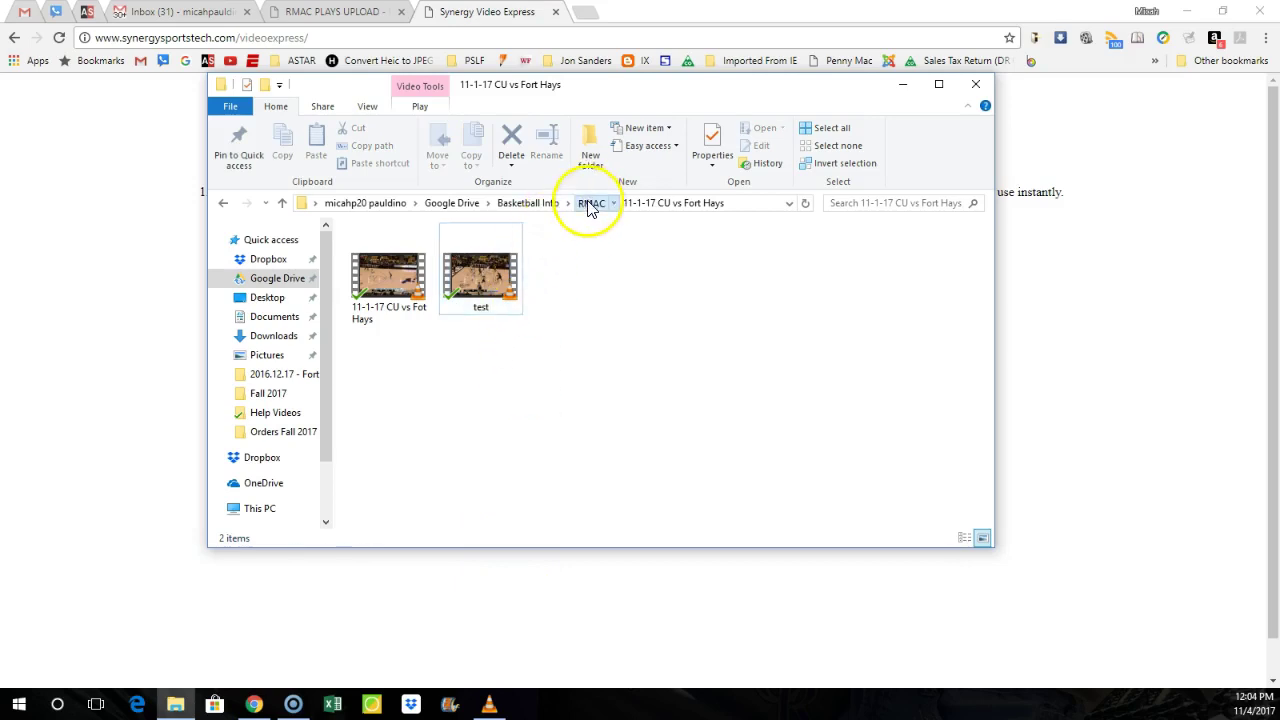
# Step: Return to RMAC and open Google Drive sharing for the 11-1-17 CU vs Fort Hays folder
pyautogui.click(590, 203)
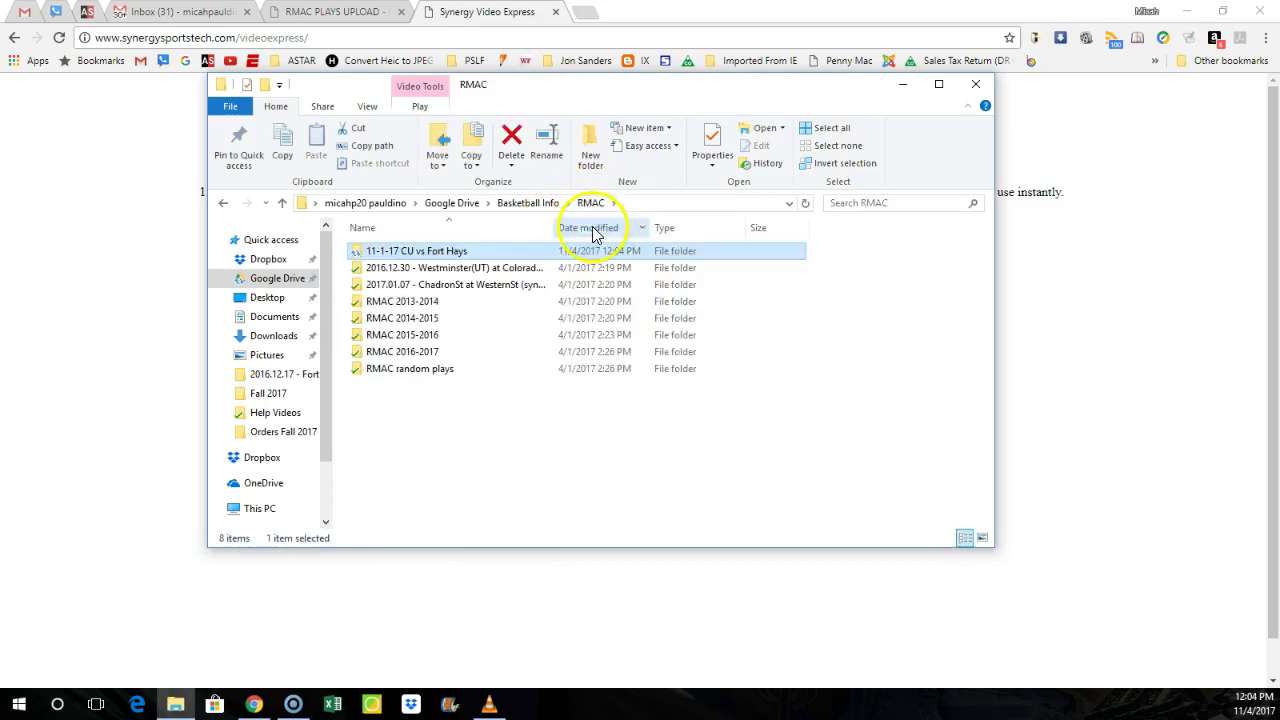
pyautogui.rightClick(413, 256)
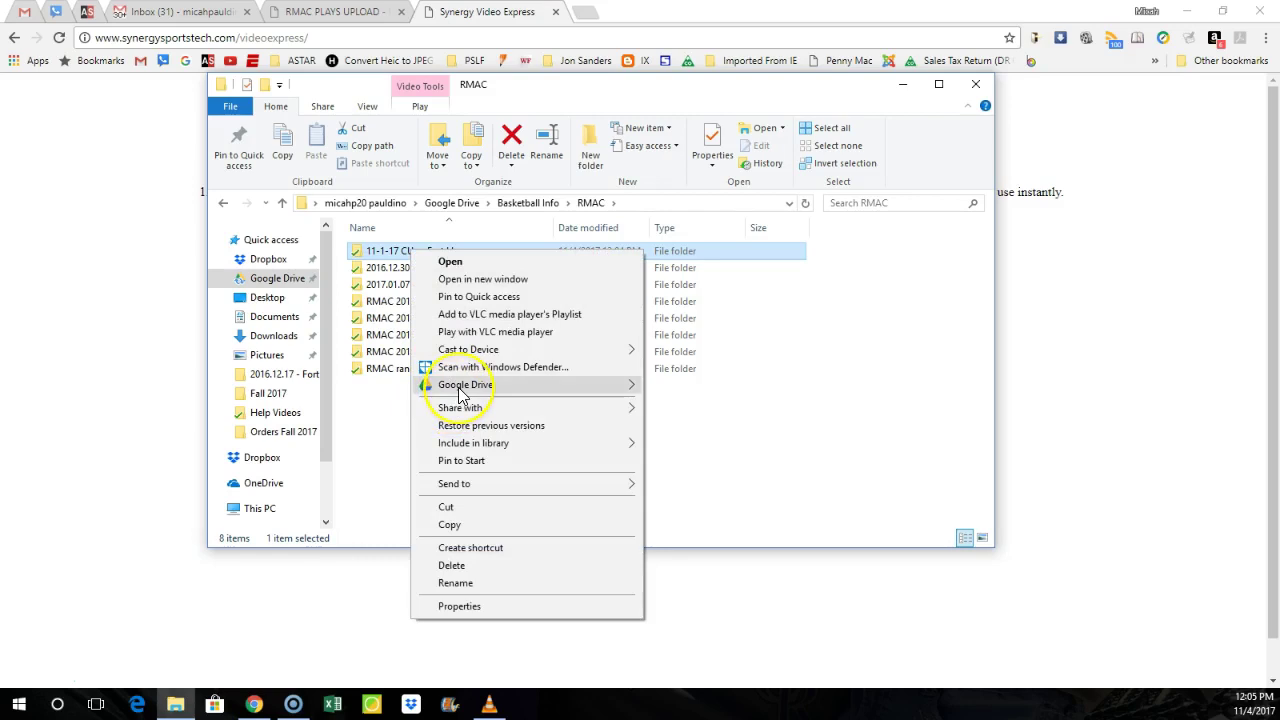
pyautogui.moveTo(462, 393)
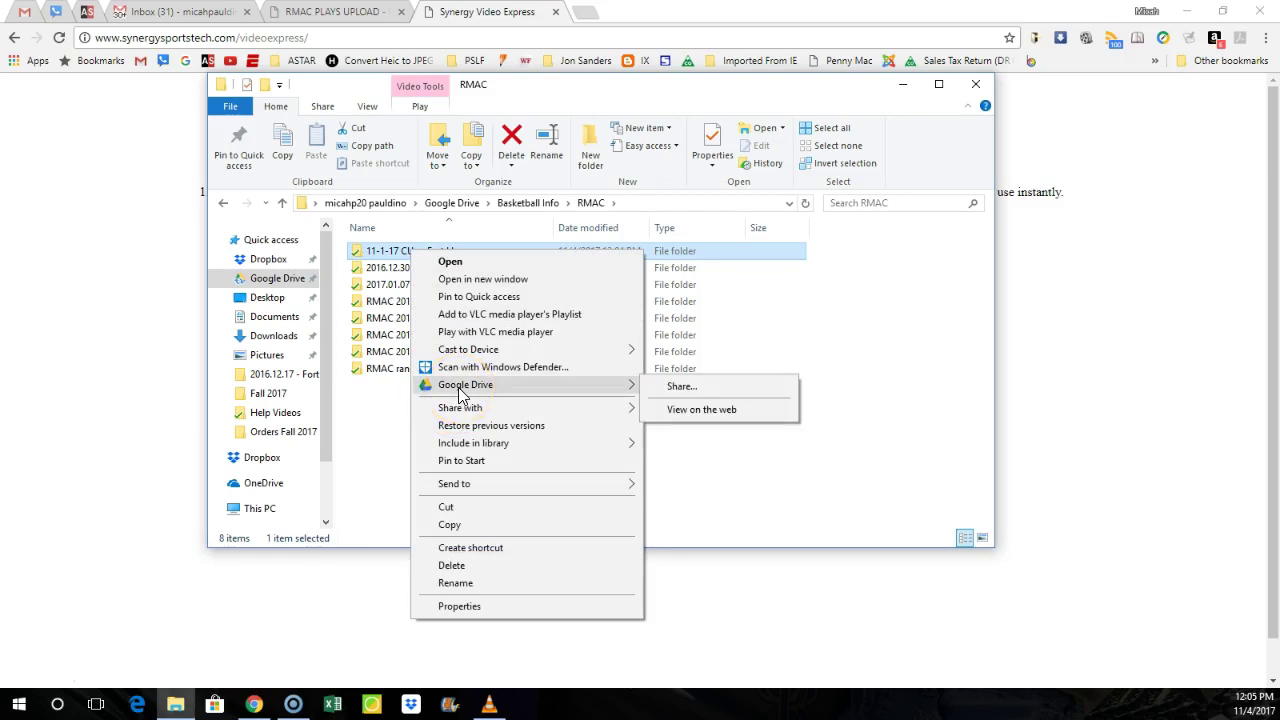
pyautogui.click(681, 386)
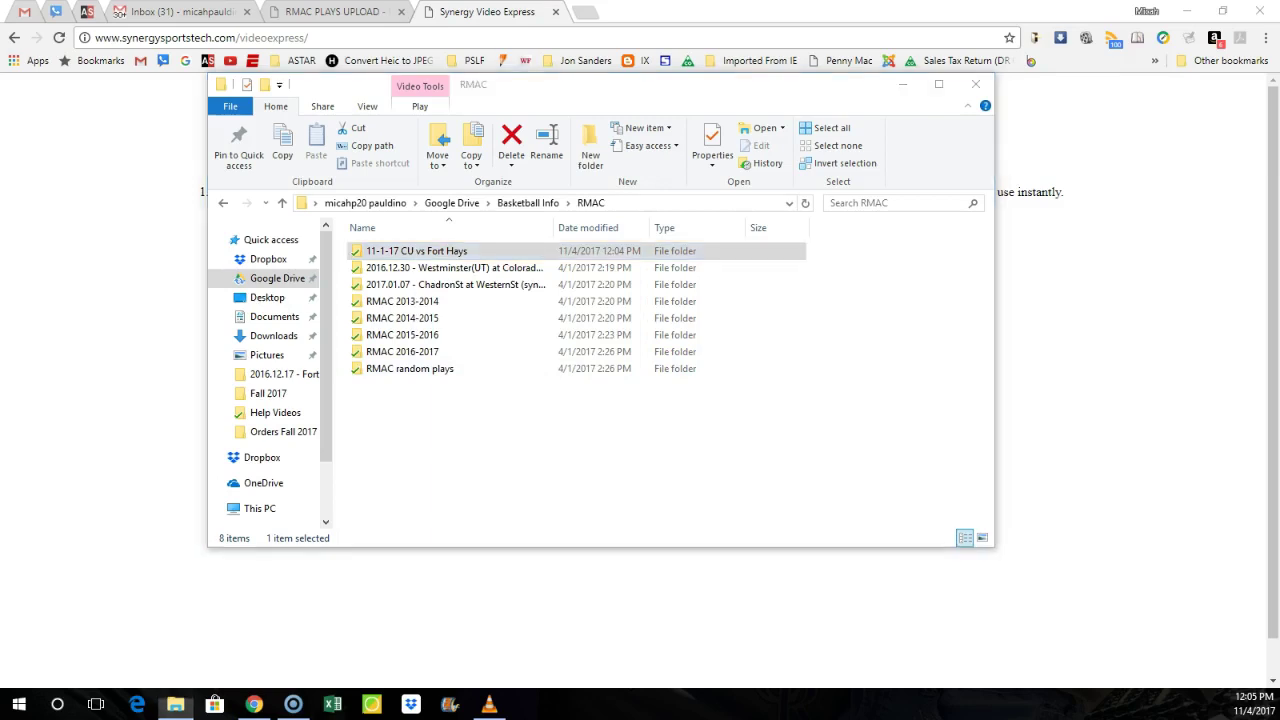
# Step: Change the folder's link sharing to 'On - Anyone with the link' and save
pyautogui.click(824, 407)
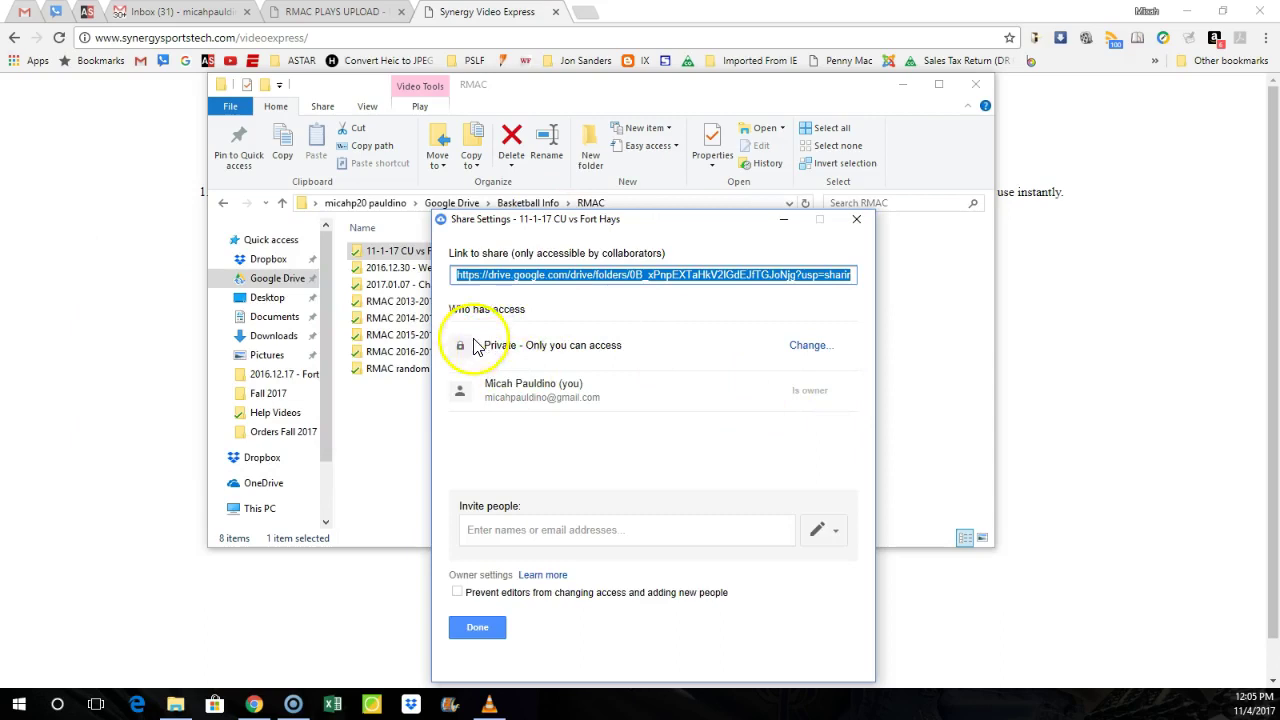
pyautogui.click(807, 345)
pyautogui.click(556, 305)
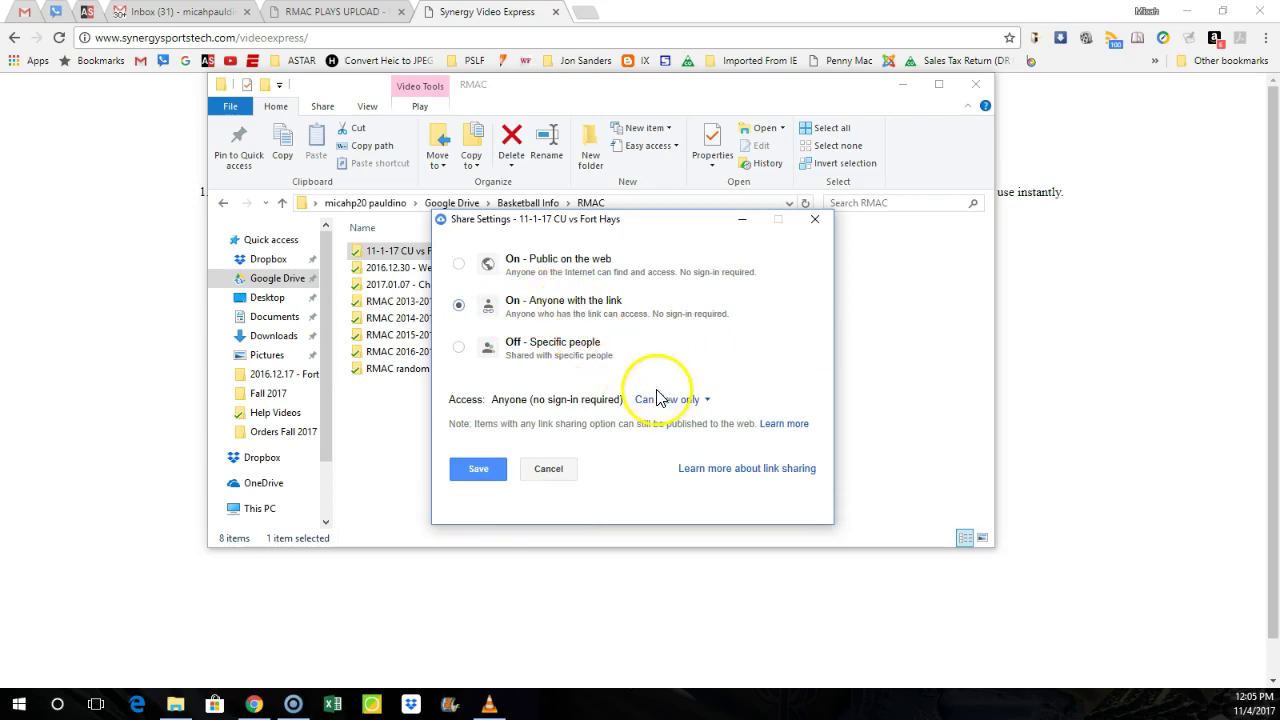
pyautogui.click(478, 468)
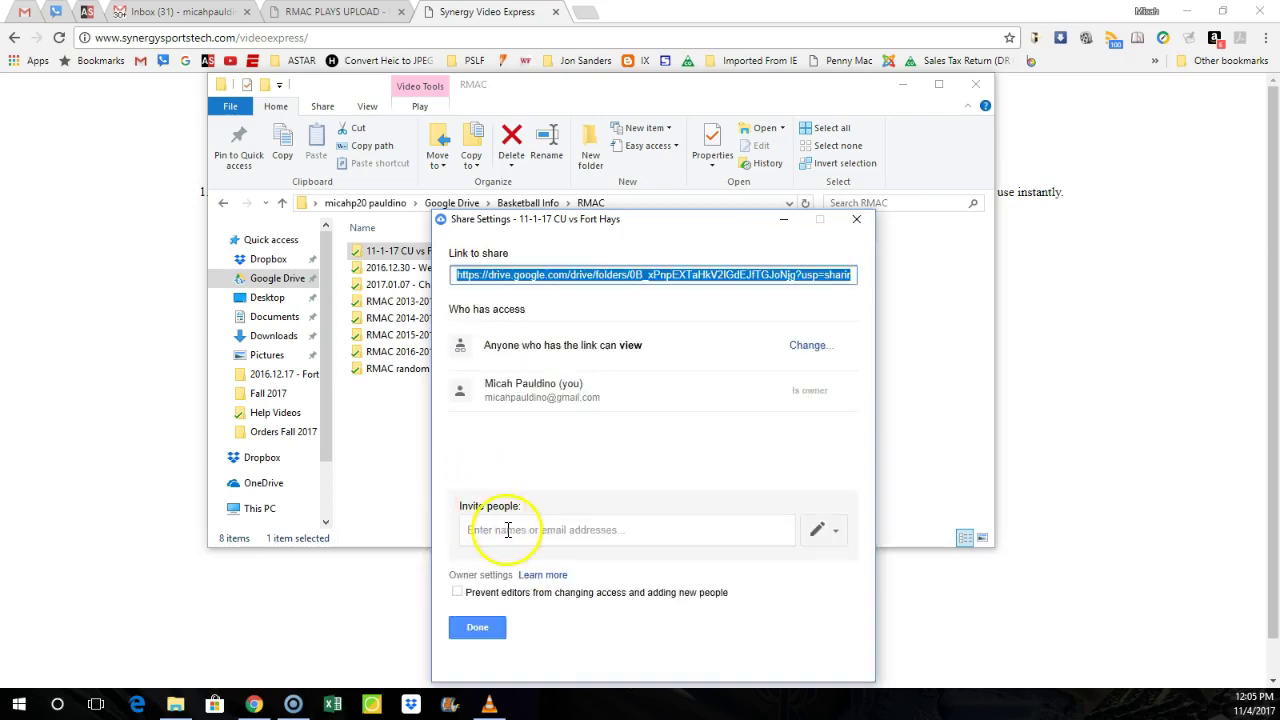
# Step: Start inviting a person with a message, then cancel the invitation and close sharing settings
pyautogui.click(505, 530)
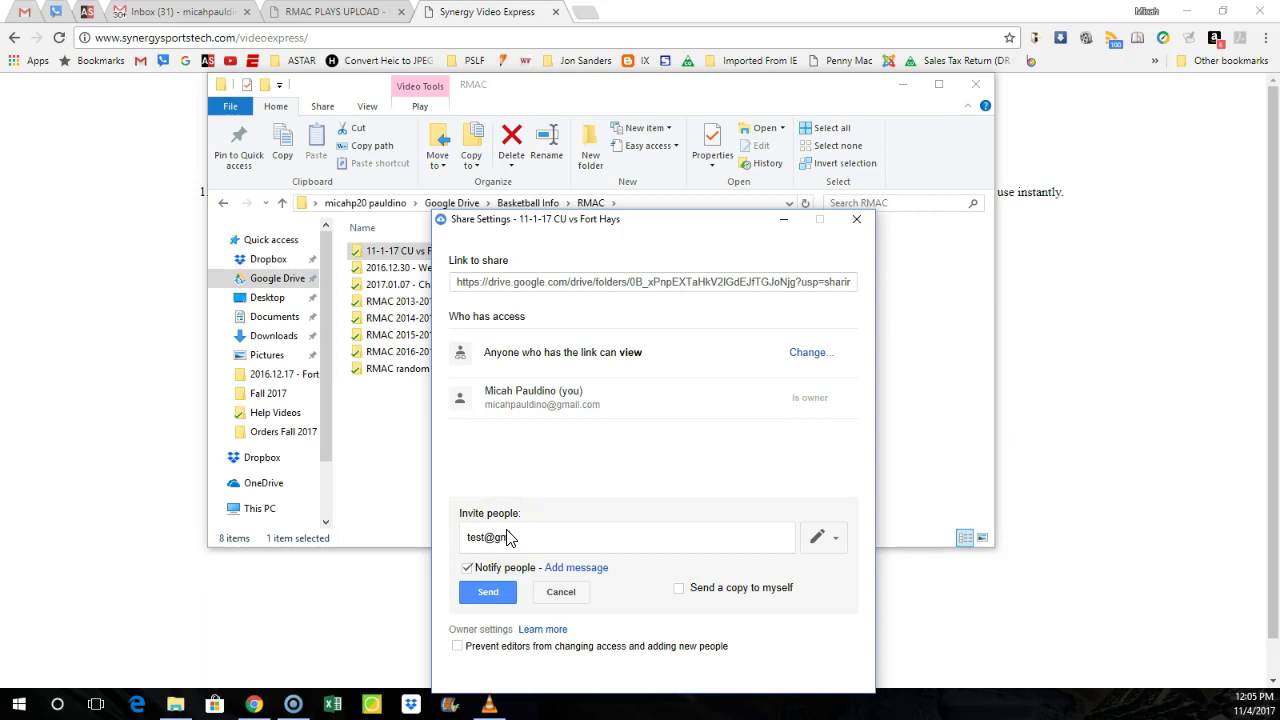
pyautogui.click(573, 569)
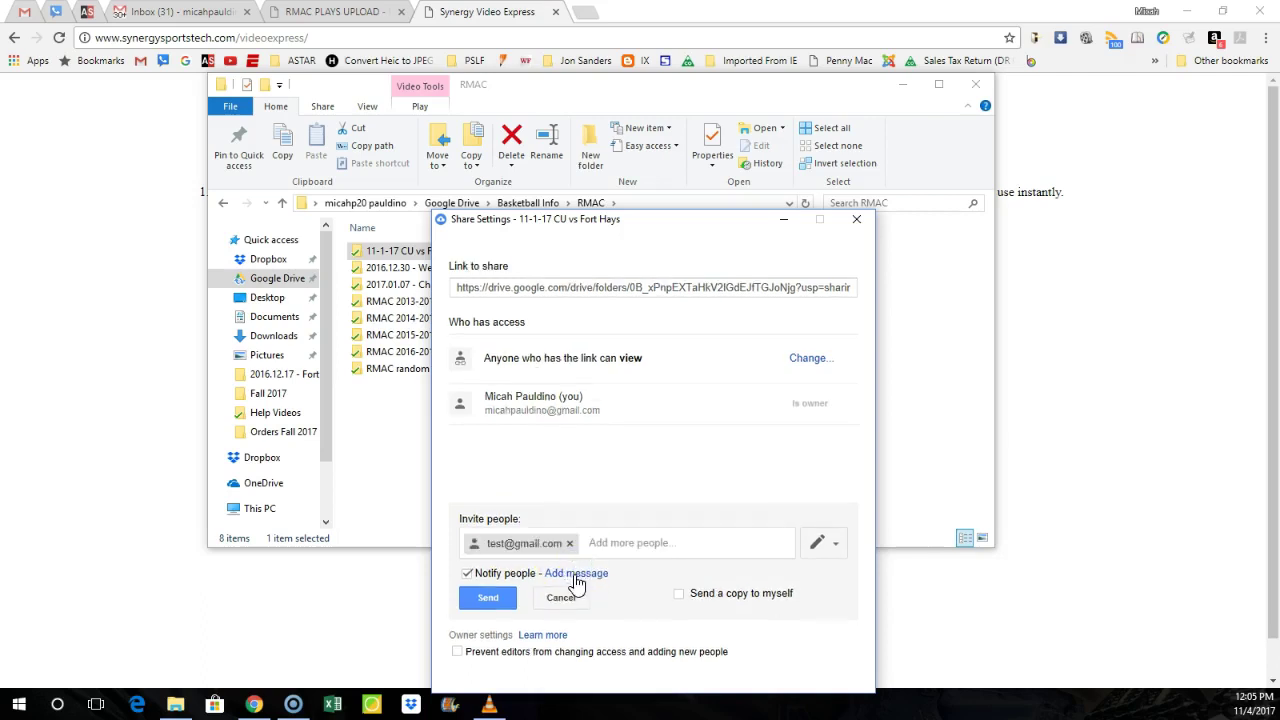
pyautogui.click(575, 572)
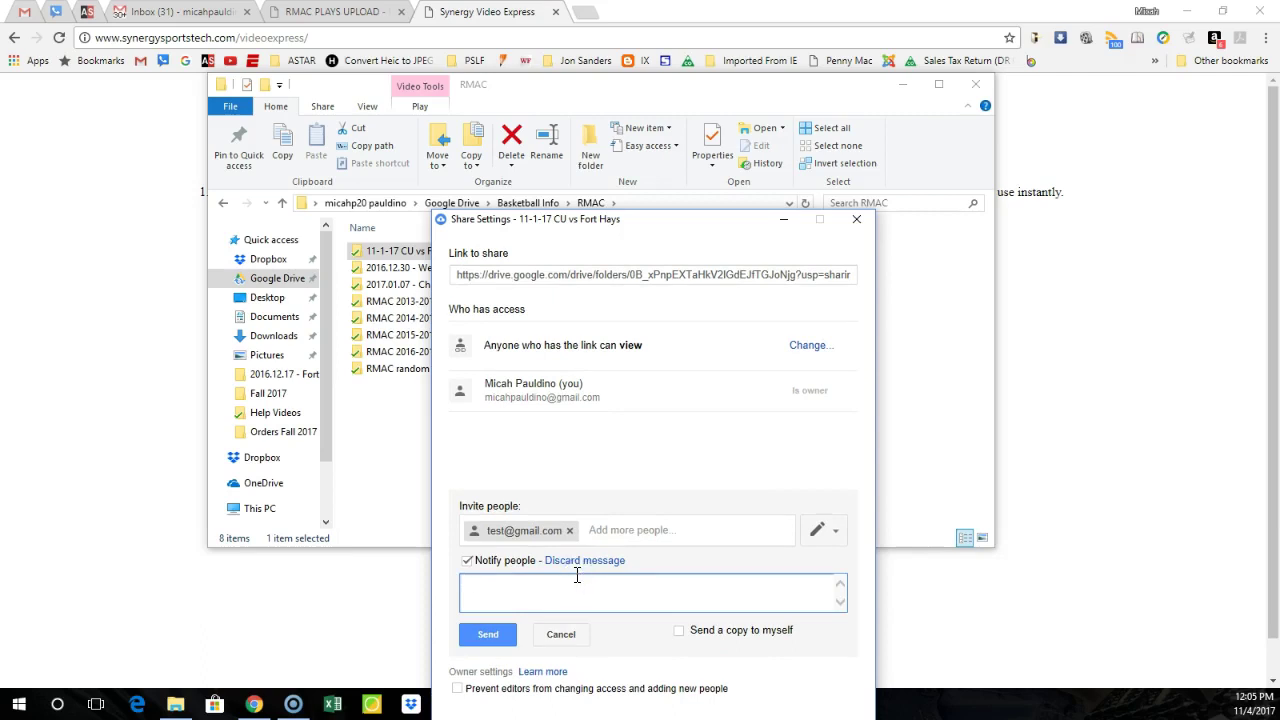
pyautogui.click(550, 636)
pyautogui.click(856, 219)
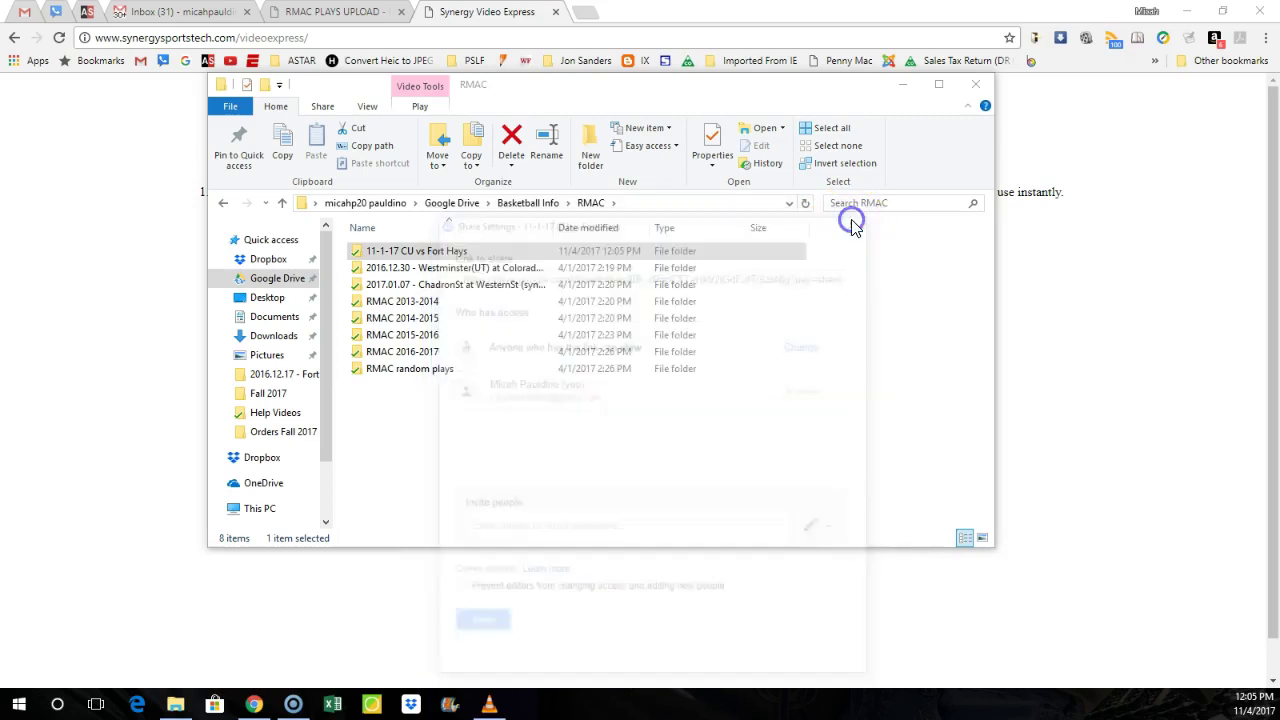
# Step: Close the file browser and the Team App home tab, returning to the RMAC PLAYS UPLOAD page
pyautogui.click(975, 84)
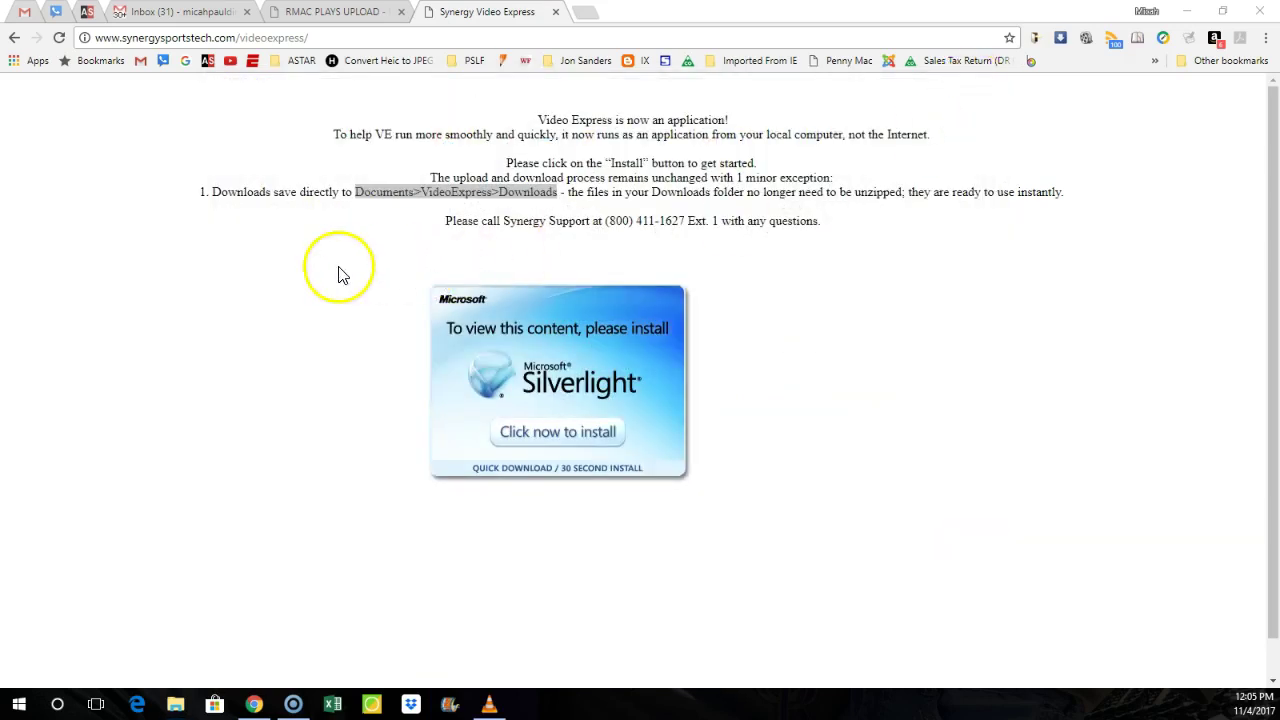
pyautogui.click(361, 17)
pyautogui.click(435, 17)
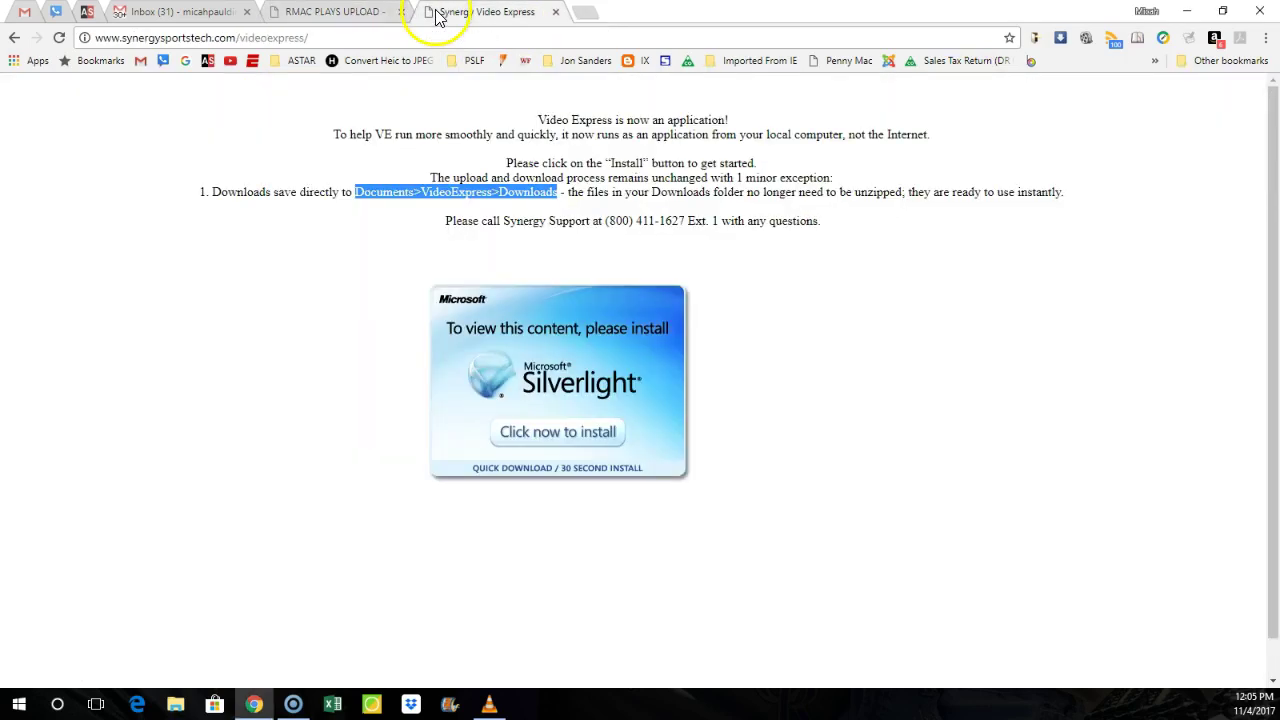
pyautogui.click(349, 12)
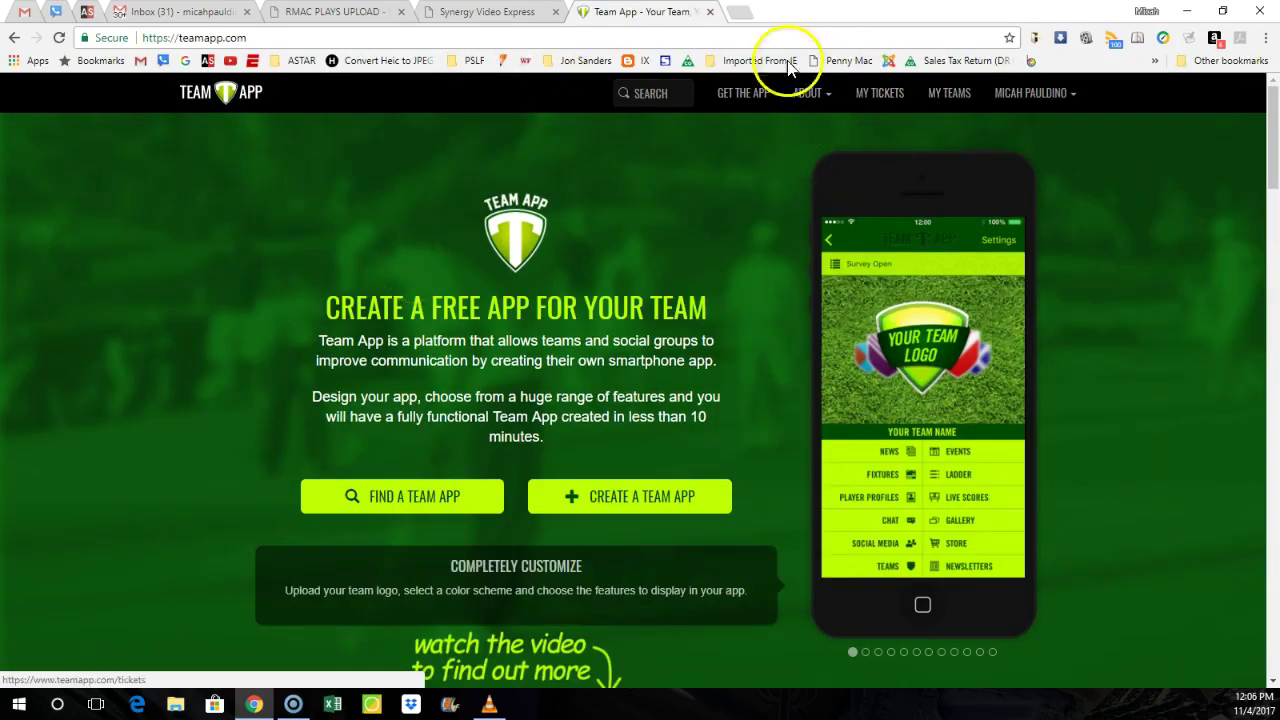
pyautogui.click(710, 12)
pyautogui.click(376, 12)
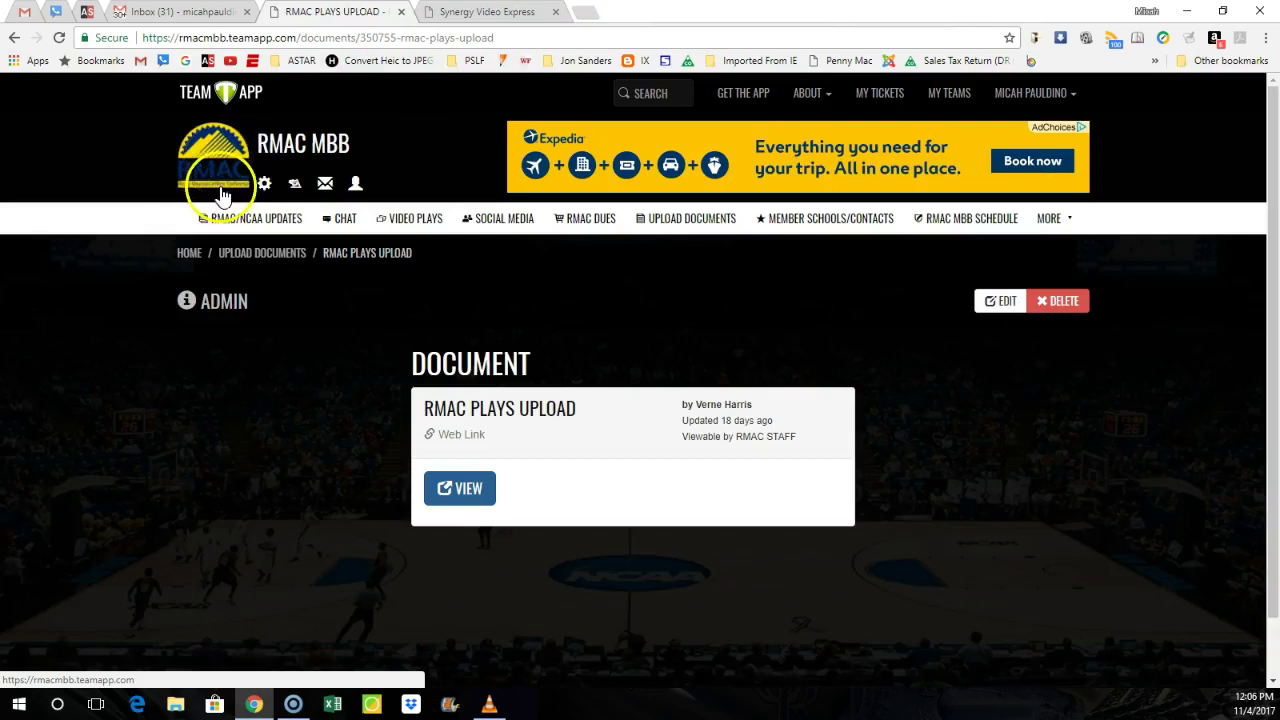
# Step: Open the RMAC PLAYS UPLOAD document from the RMAC MBB team's Upload Documents list
pyautogui.click(695, 223)
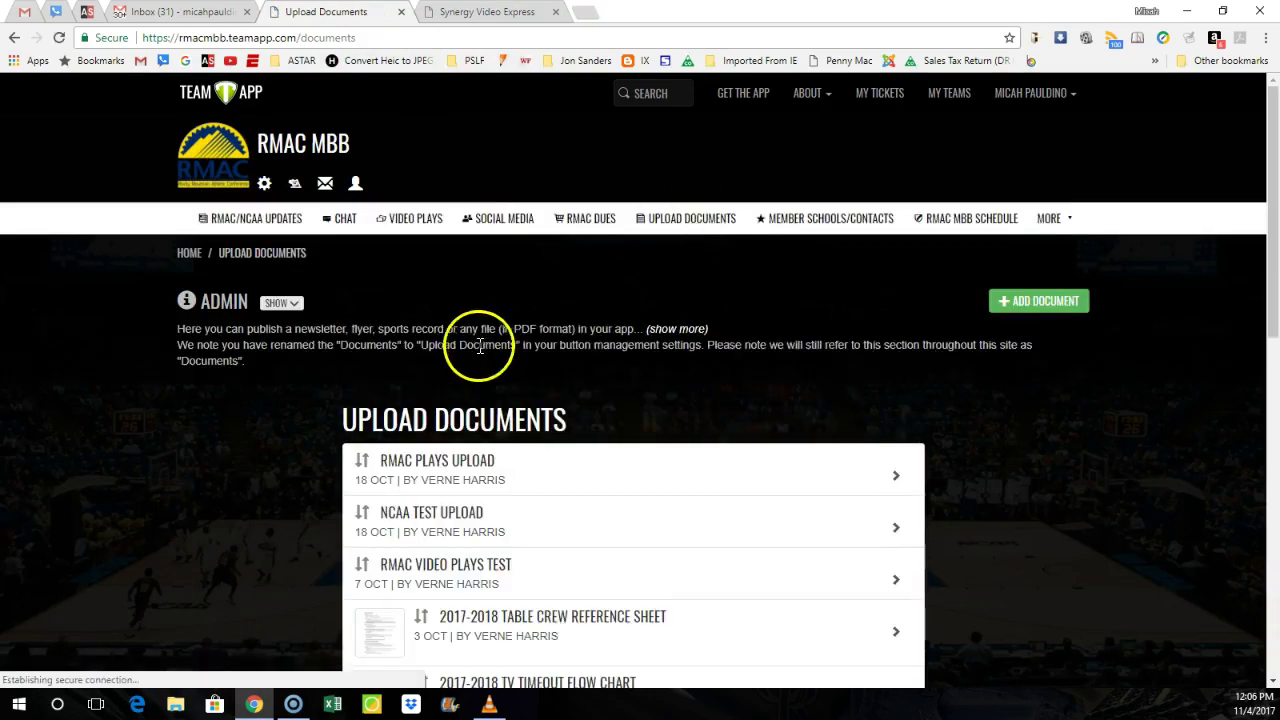
pyautogui.scroll(-3, 480, 343)
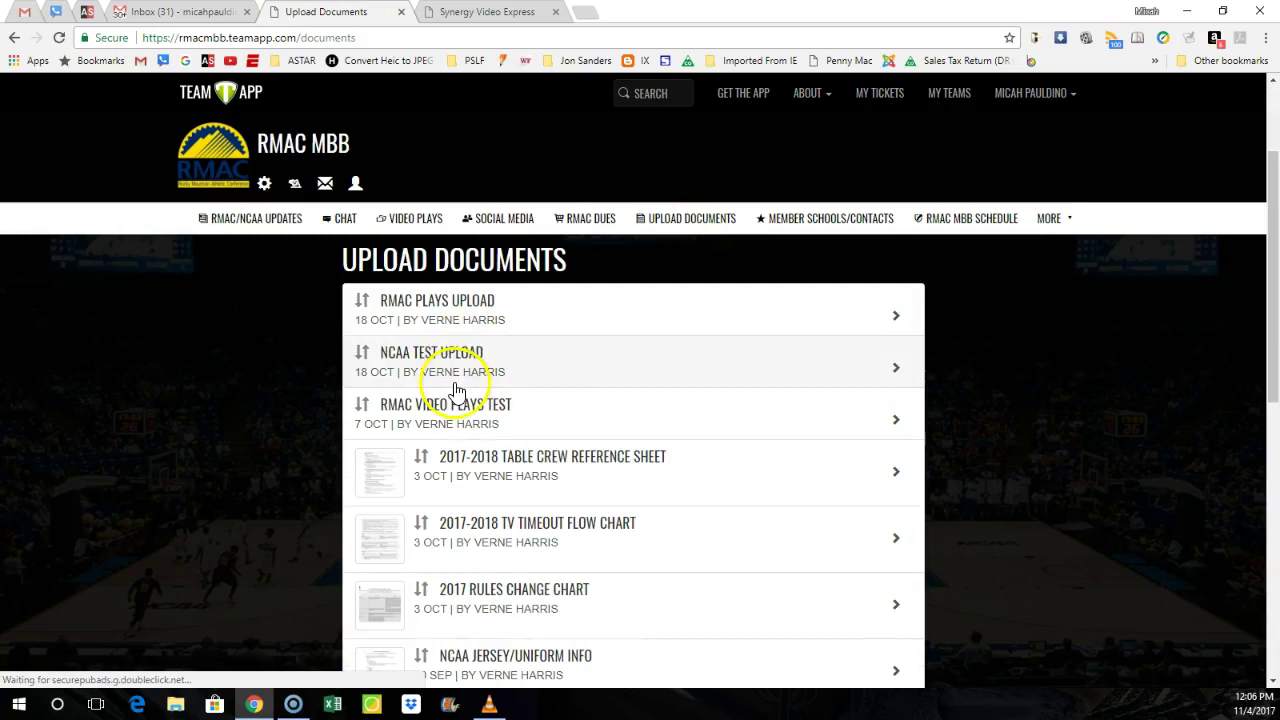
pyautogui.click(452, 322)
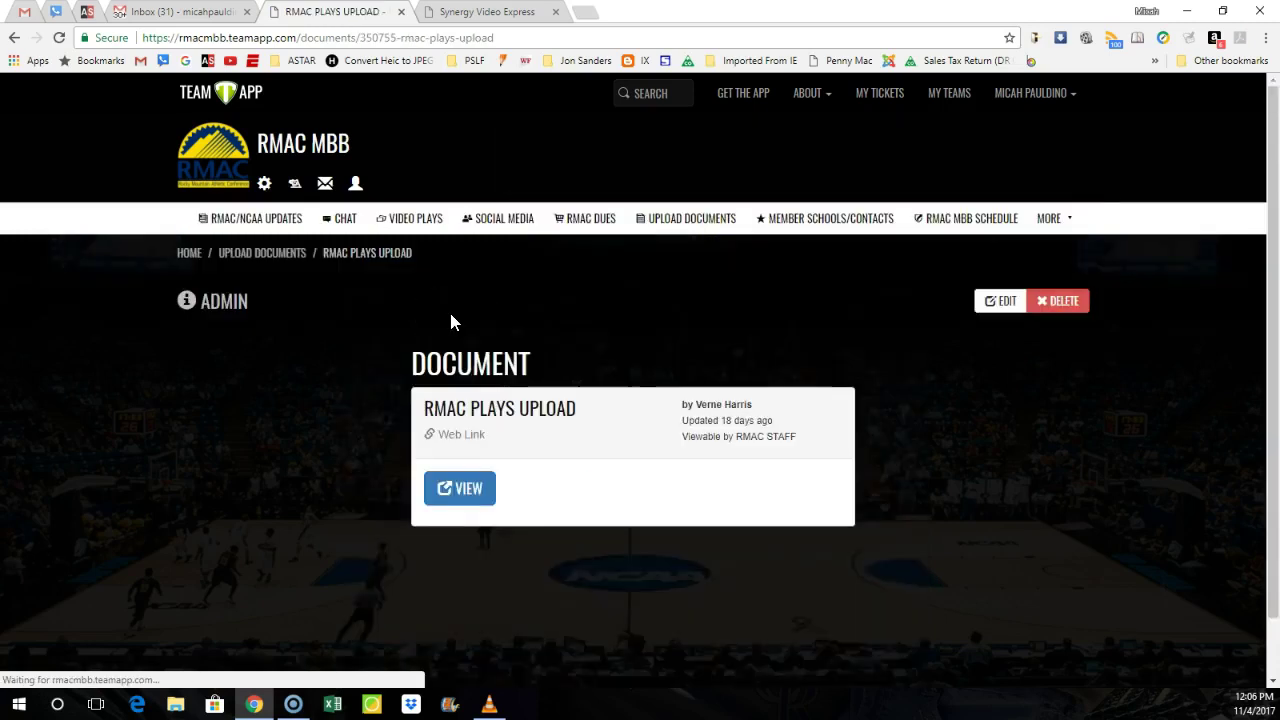
# Step: Open the Dropbox file request and add test.mp4 from Basketball Info > RMAC > 11-1-17 CU vs Fort Hays
pyautogui.click(460, 490)
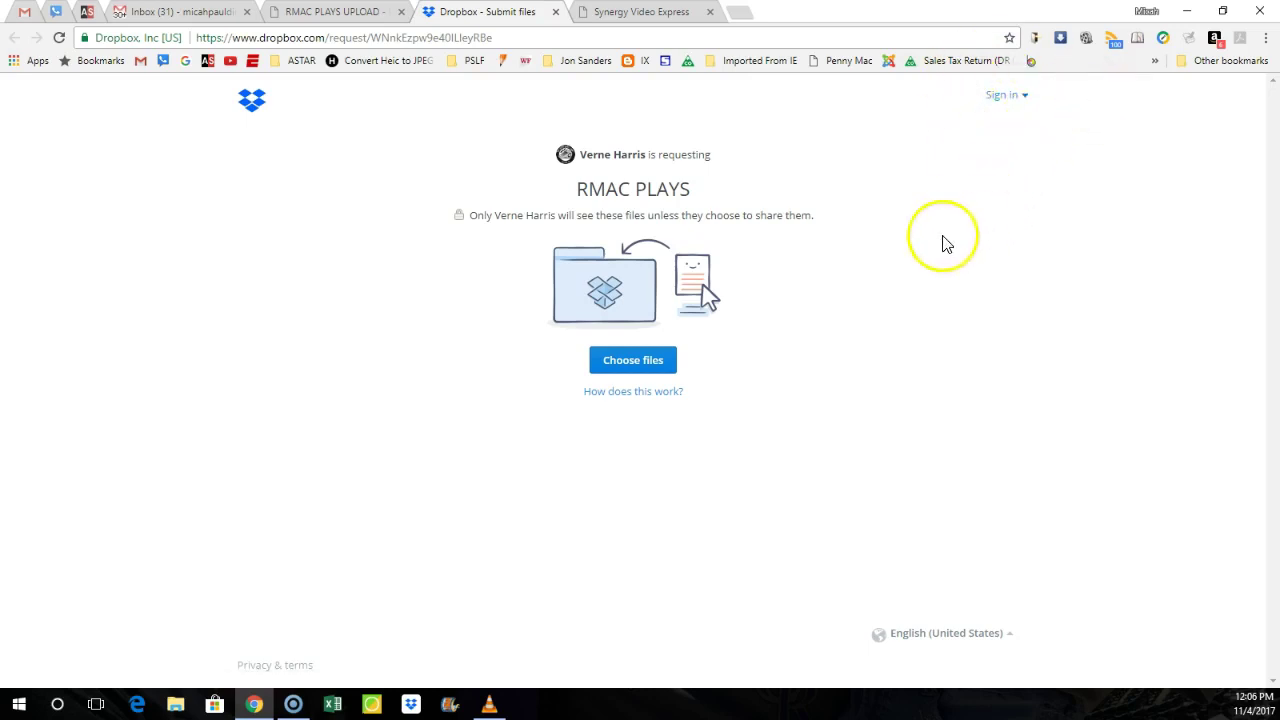
pyautogui.click(624, 360)
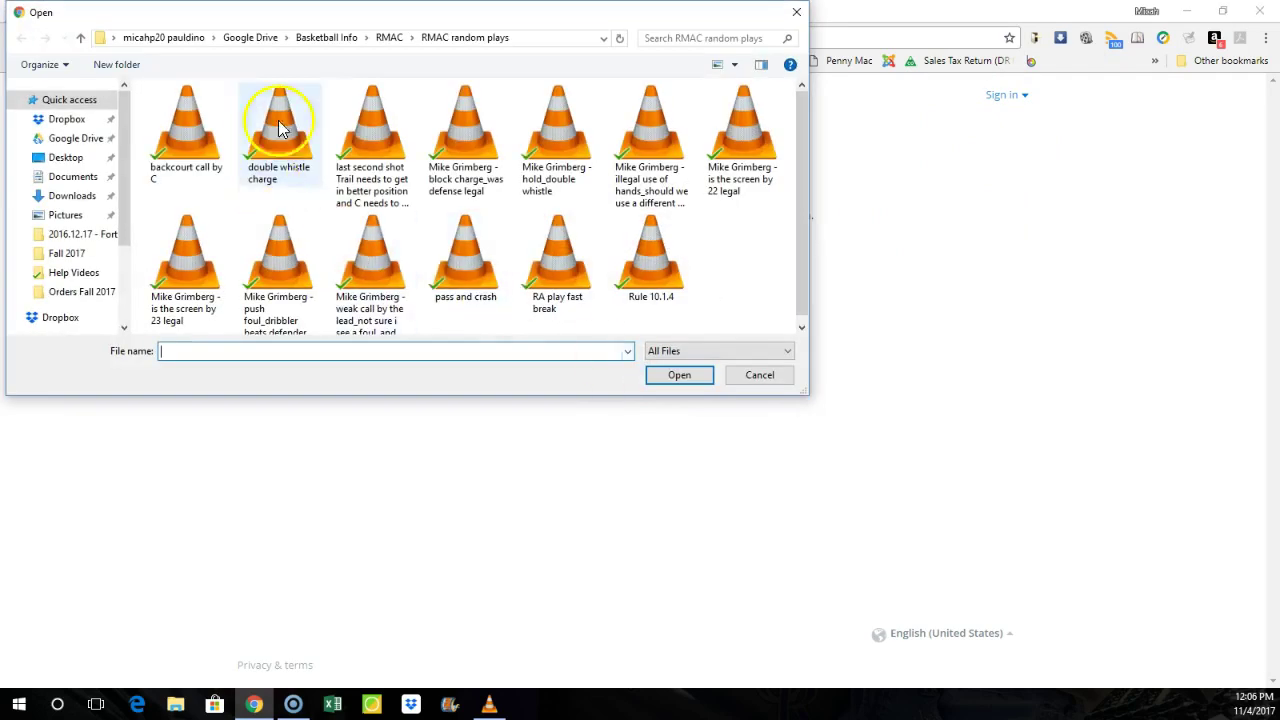
pyautogui.click(72, 138)
pyautogui.doubleClick(176, 163)
pyautogui.scroll(-3, 200, 230)
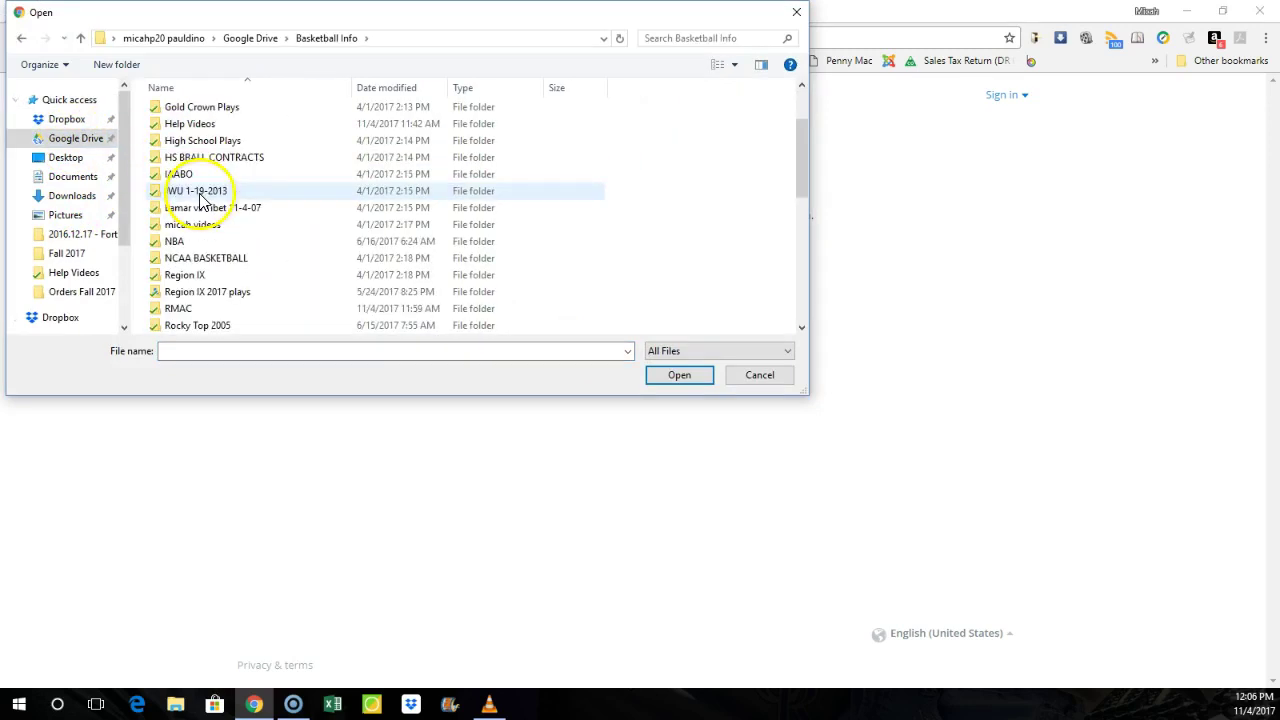
pyautogui.doubleClick(182, 308)
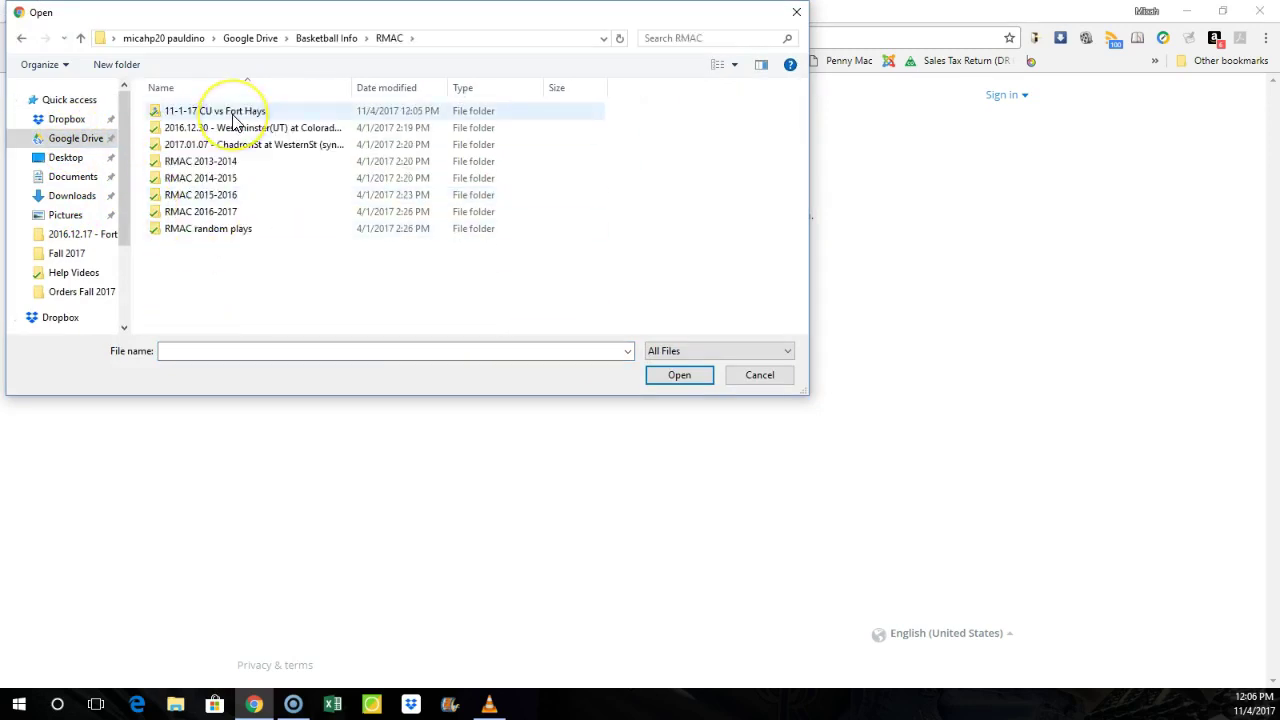
pyautogui.doubleClick(234, 114)
pyautogui.click(283, 118)
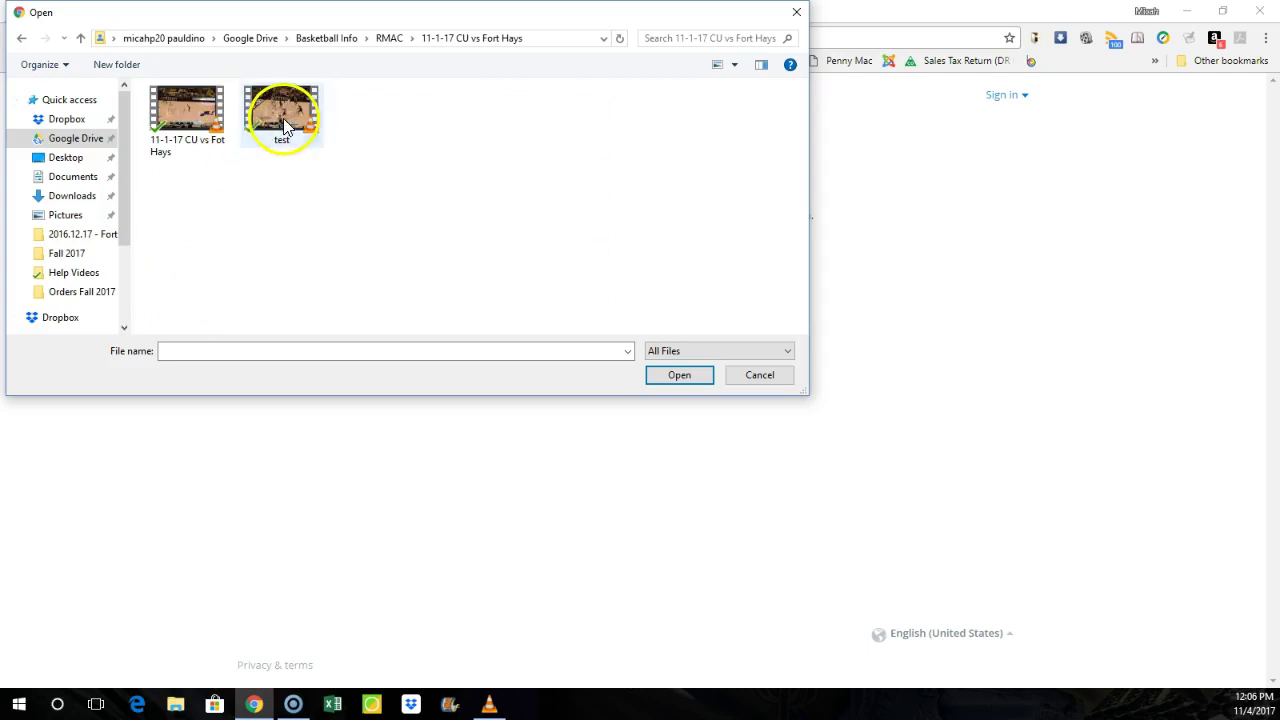
pyautogui.click(679, 376)
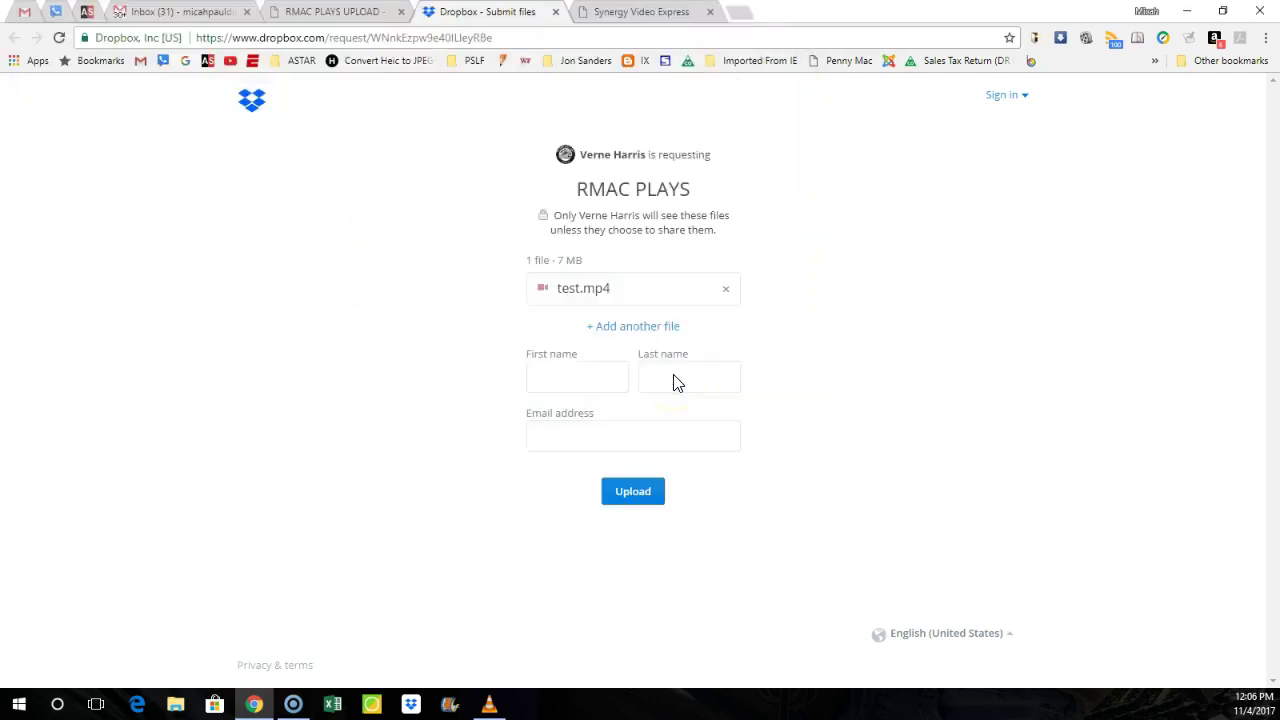
# Step: Add a second file, backcourt call by C.mpg, from the RMAC random plays folder
pyautogui.click(619, 333)
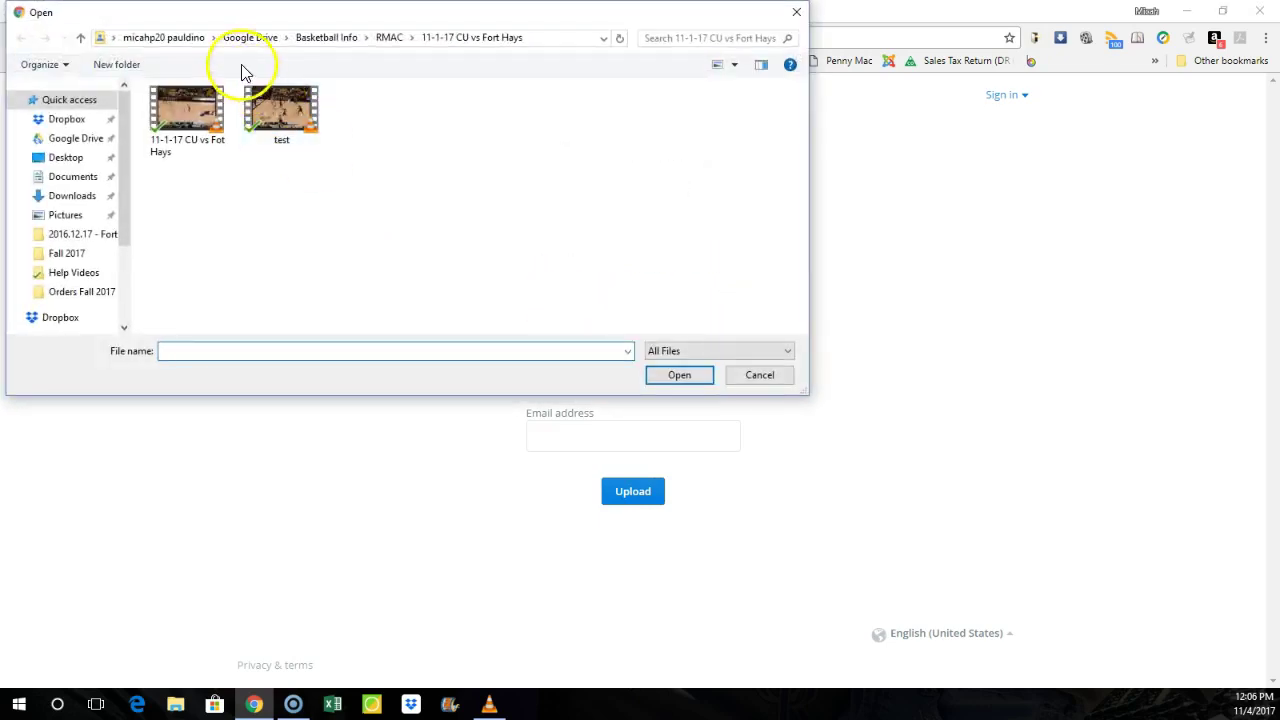
pyautogui.click(386, 38)
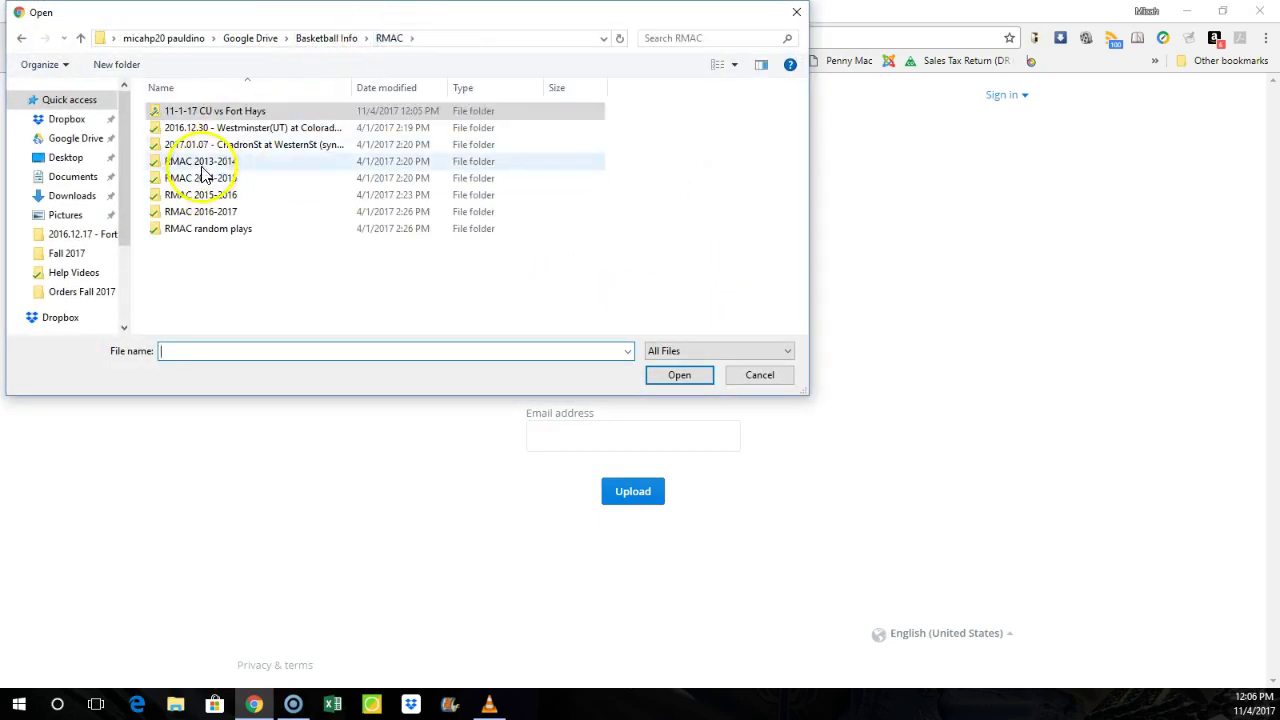
pyautogui.doubleClick(208, 225)
pyautogui.doubleClick(179, 128)
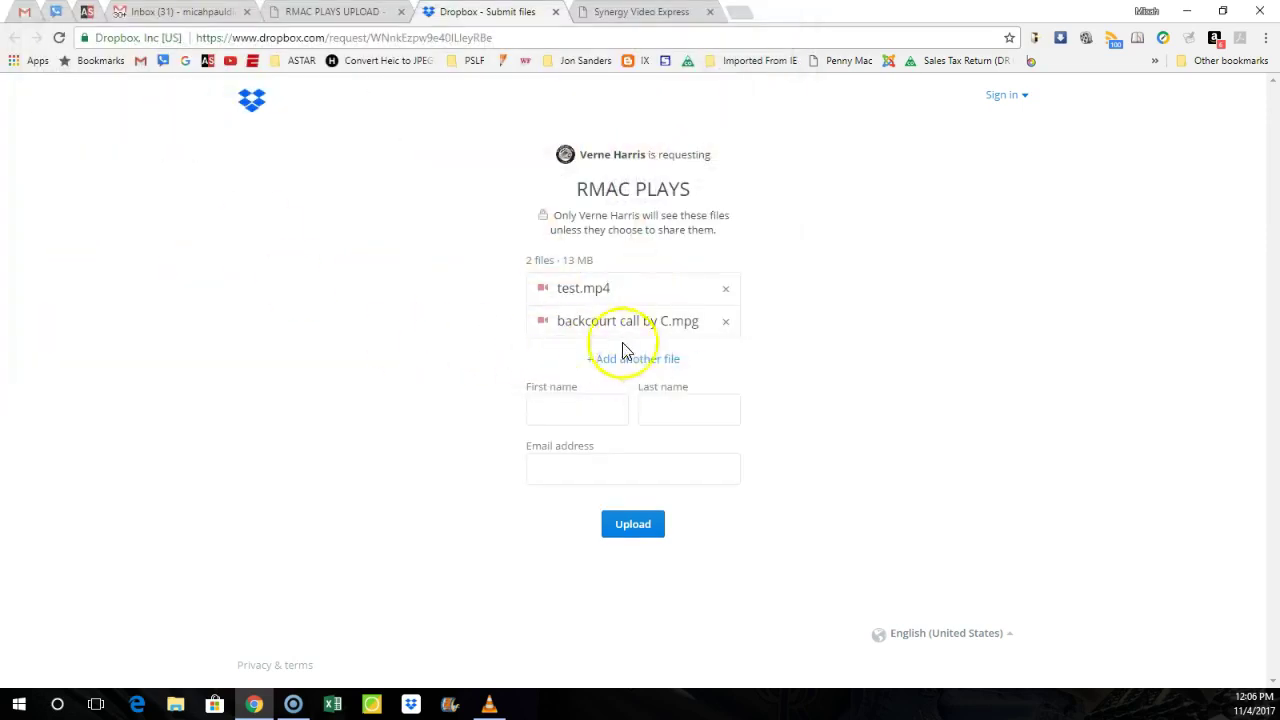
# Step: Enter the submitter's name, accept the autofilled e-mail address, and upload both clips
pyautogui.click(581, 400)
pyautogui.write('pauldi')
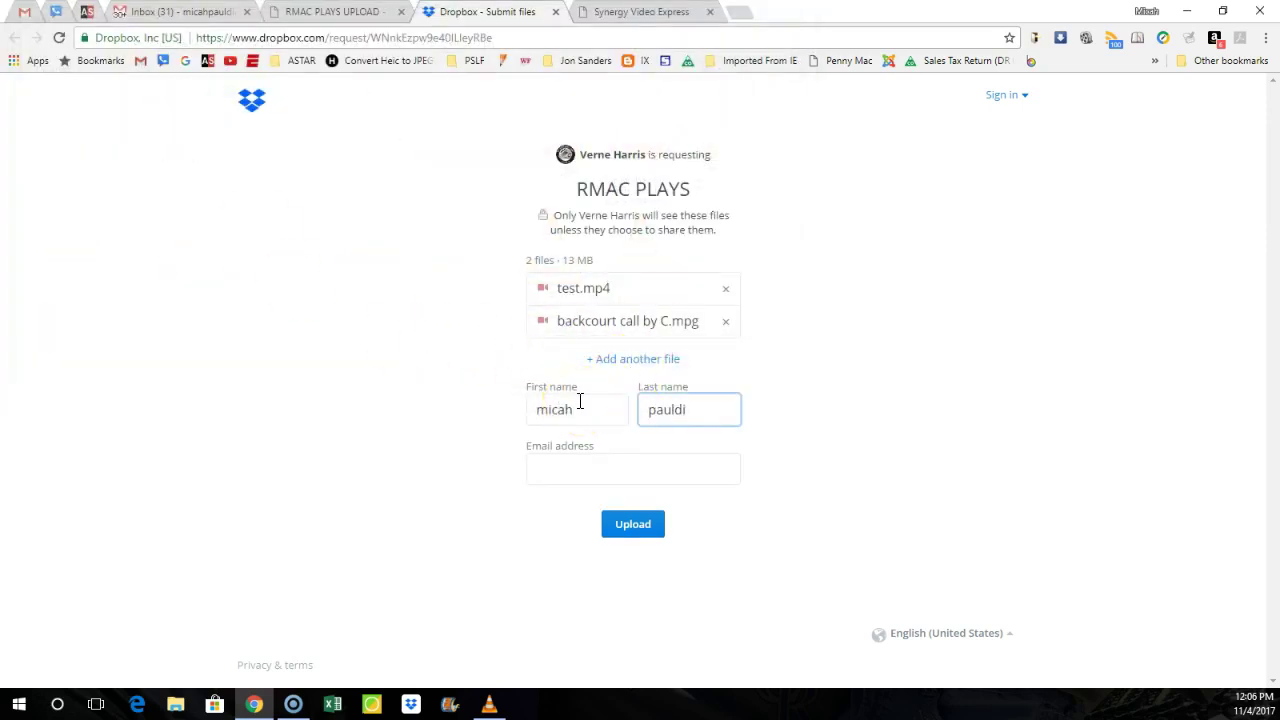
pyautogui.write('no')
pyautogui.press('Tab')
pyautogui.write('micah')
pyautogui.press('Down')
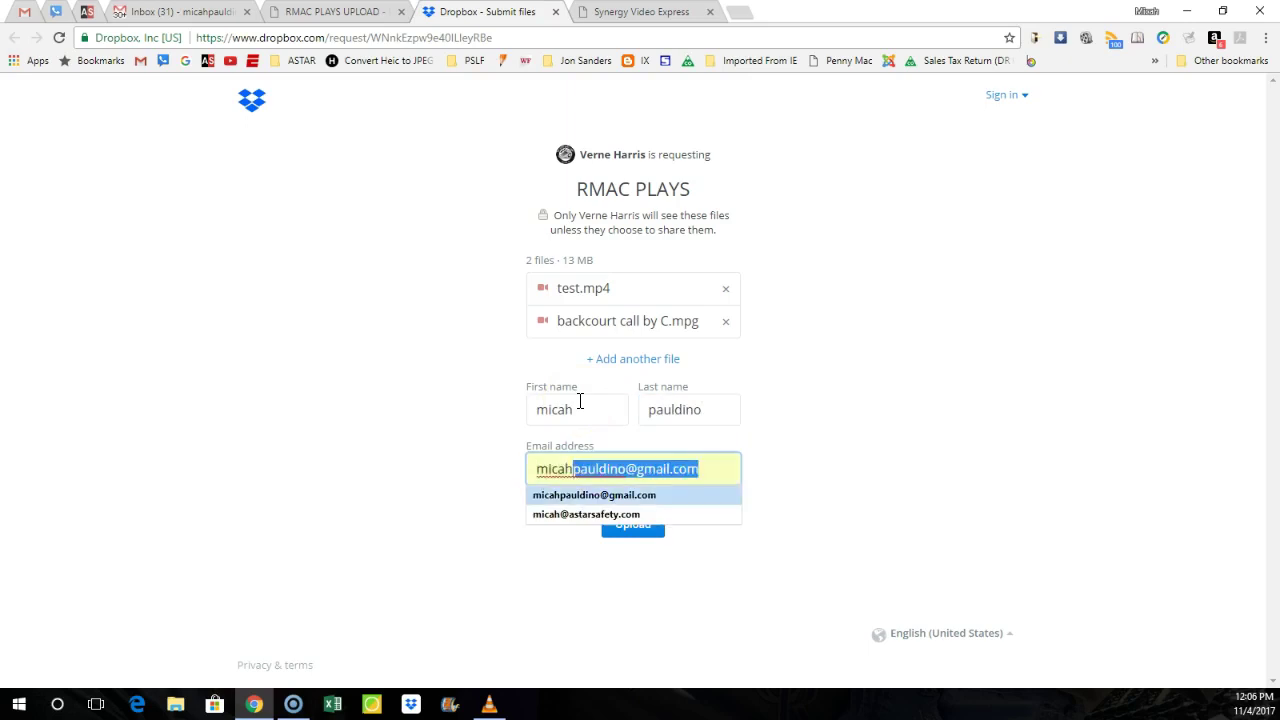
pyautogui.press('Return')
pyautogui.click(636, 527)
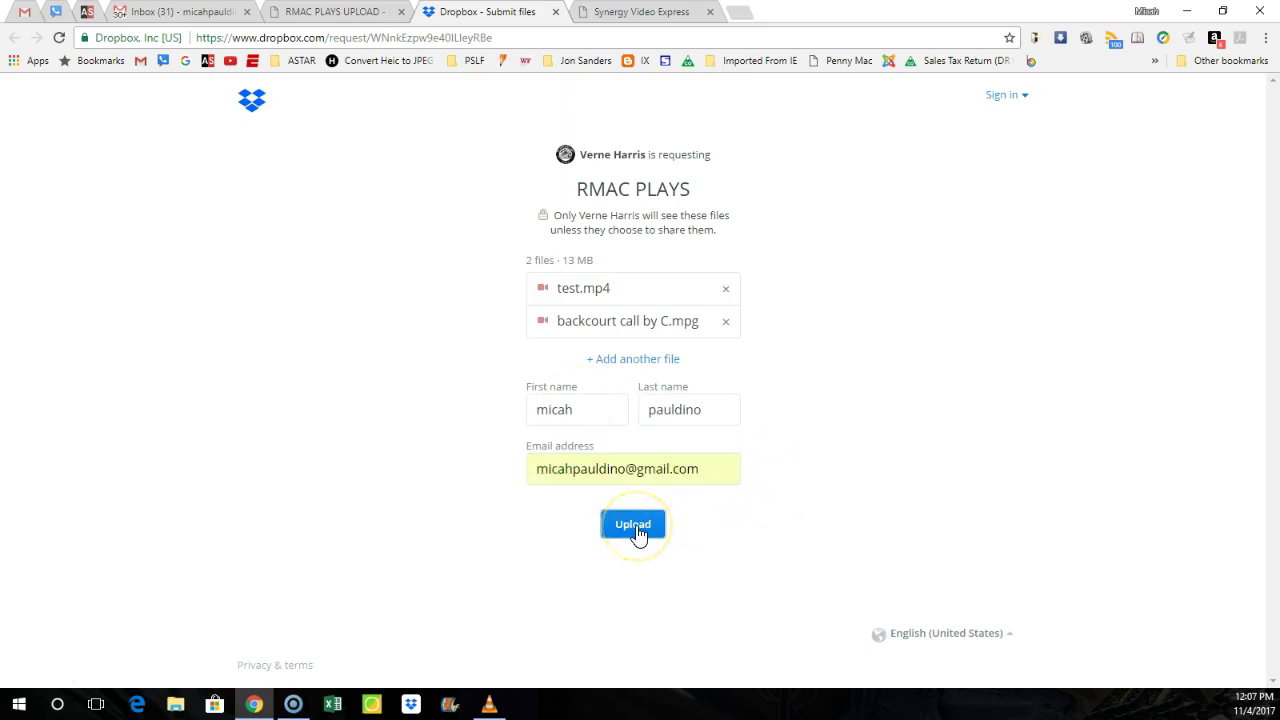